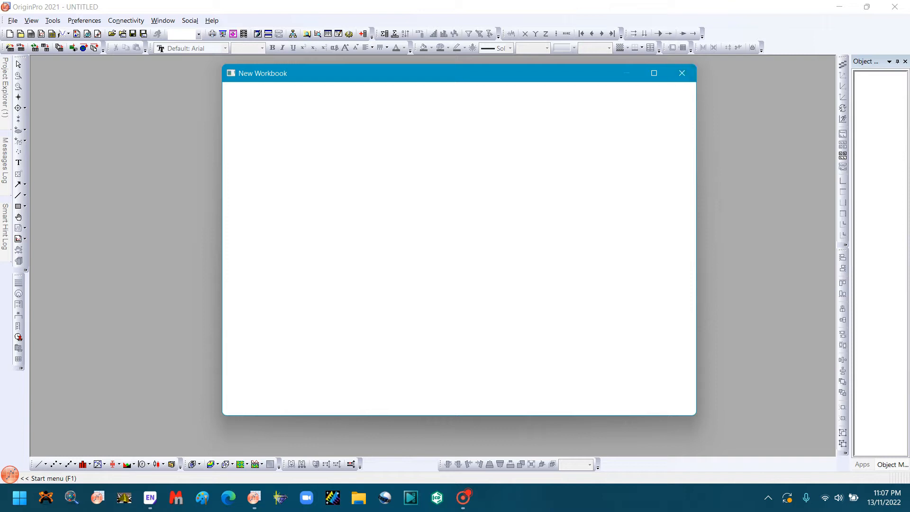
Step: Create a blank workbook, import the ASCII file SP1 from the Desktop folder 1 with all file types listed, and maximize the workbook
click(682, 73)
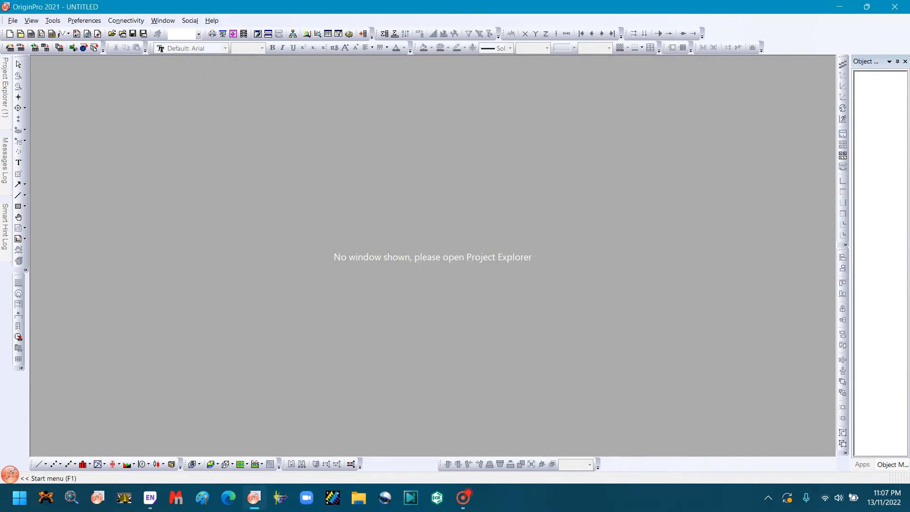
click(20, 48)
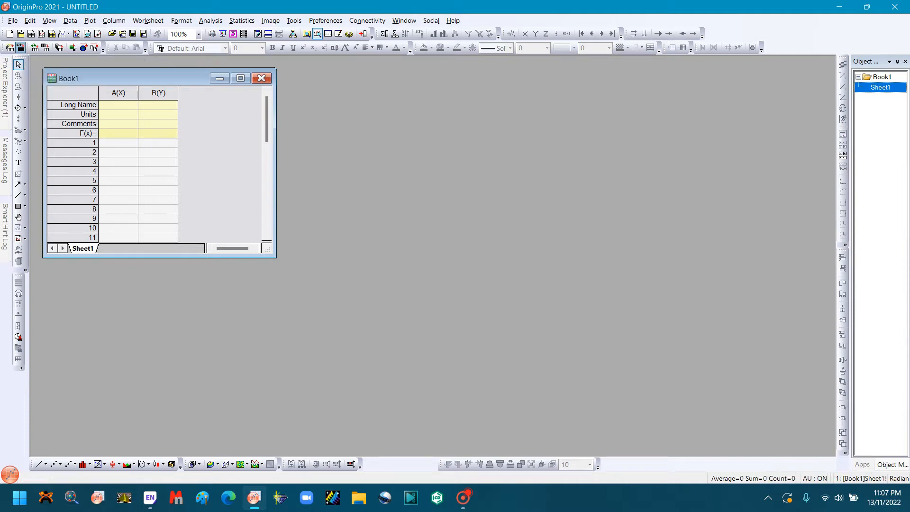
key(ctrl+k)
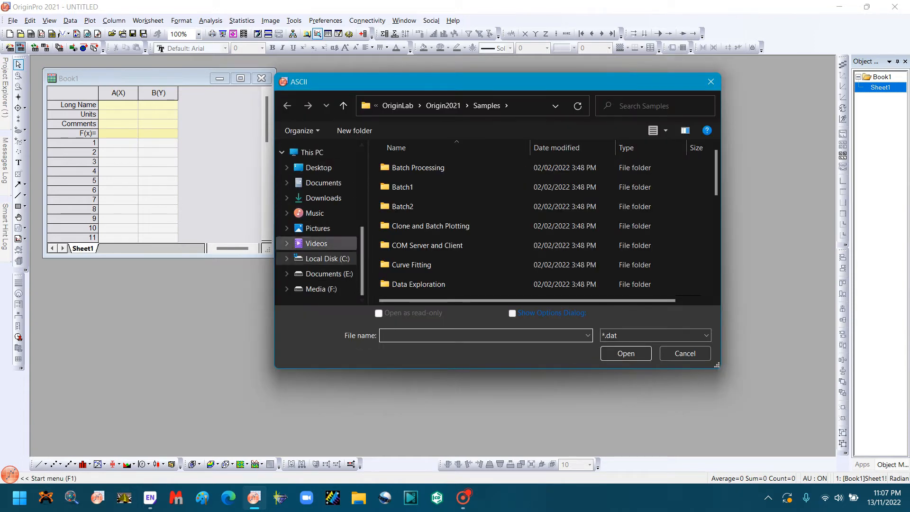
click(319, 168)
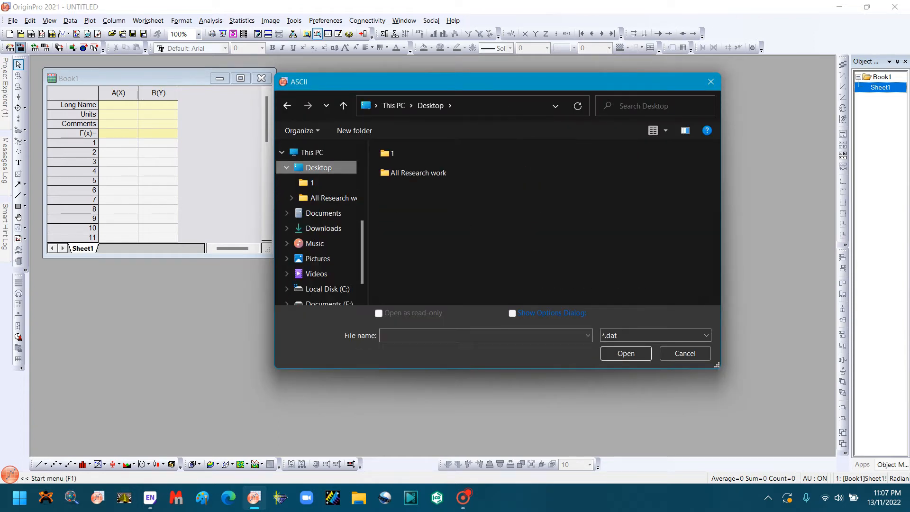
double_click(393, 153)
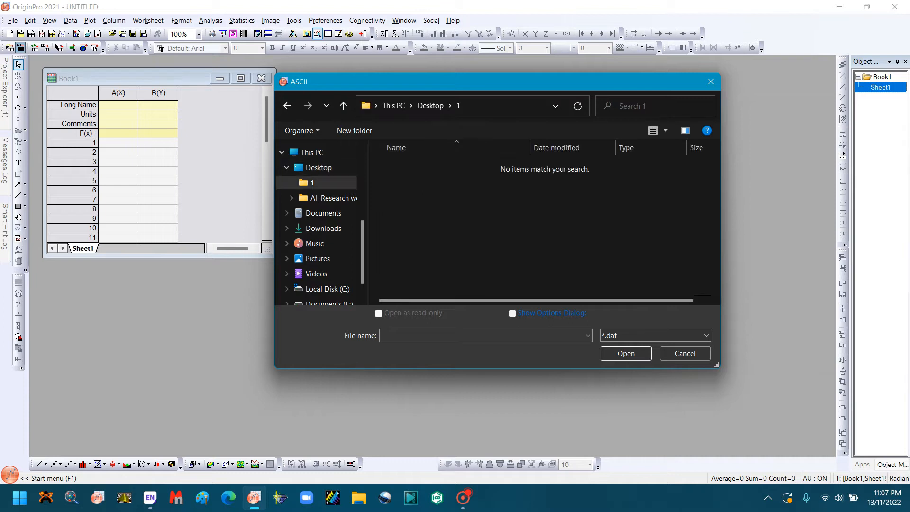
click(656, 336)
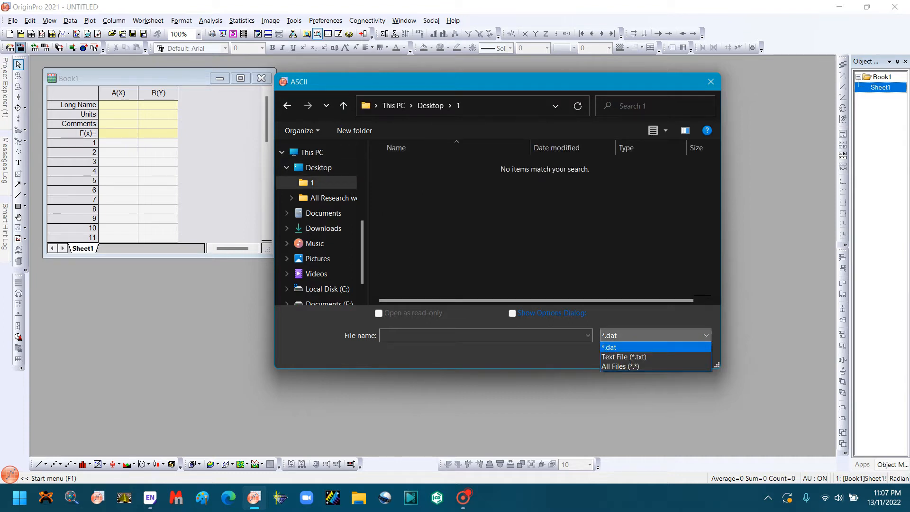
click(621, 366)
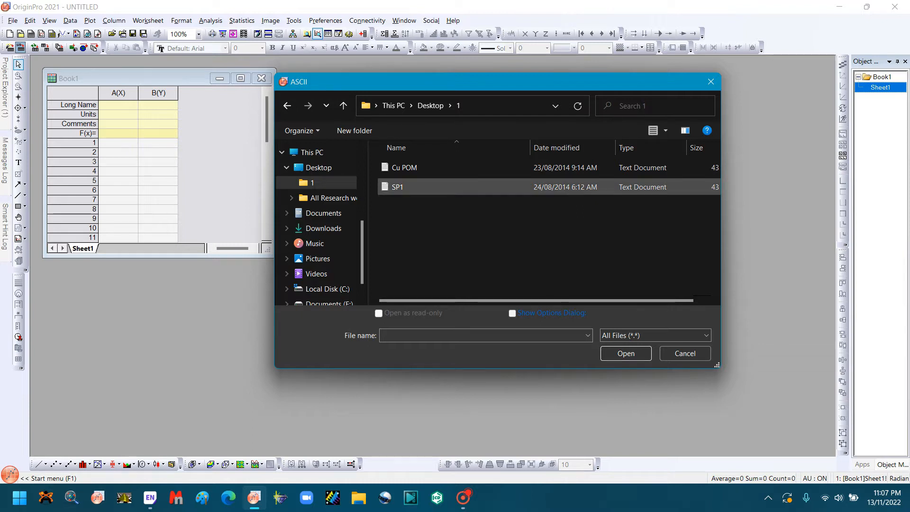
click(398, 187)
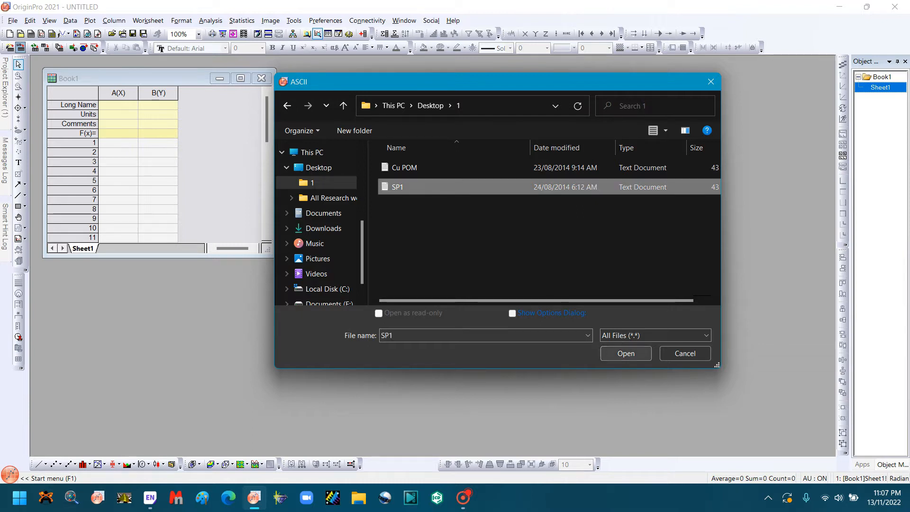
click(626, 353)
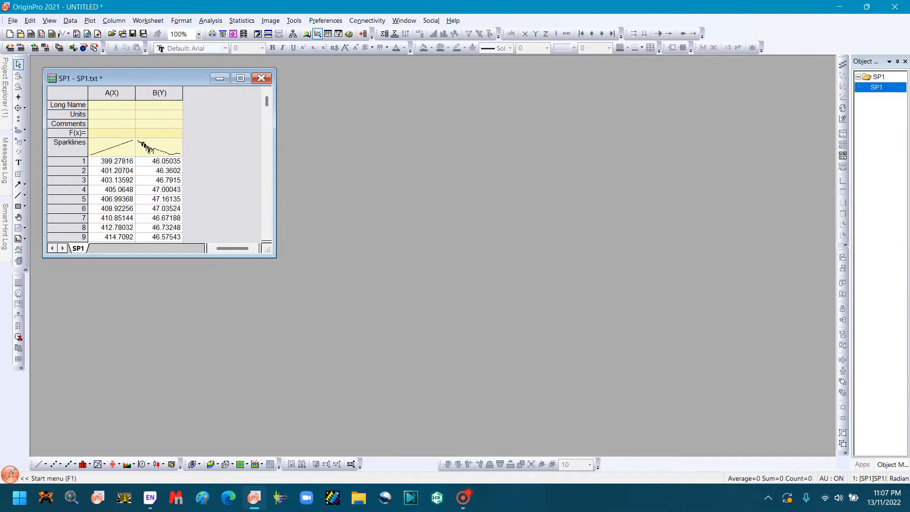
click(241, 78)
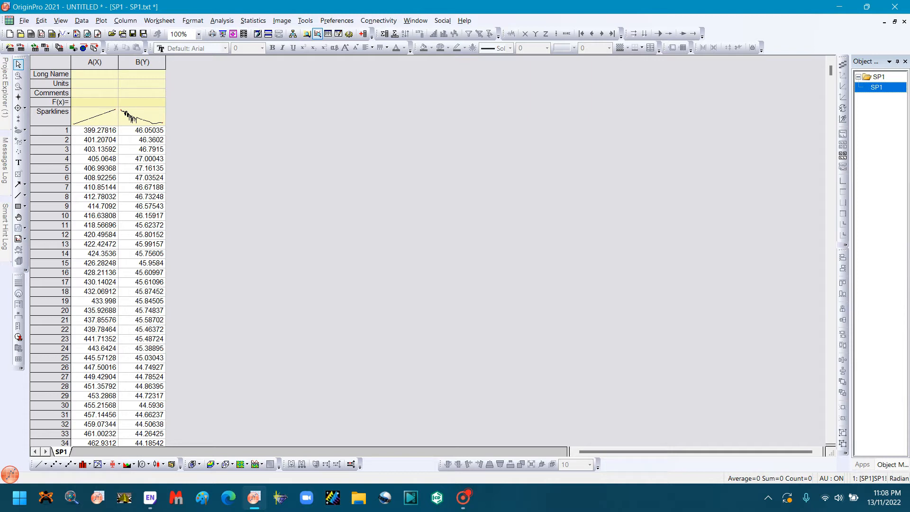
Step: Plot columns A(X) and B(Y) as a line graph, and delete that graph
drag(95, 62, 142, 62)
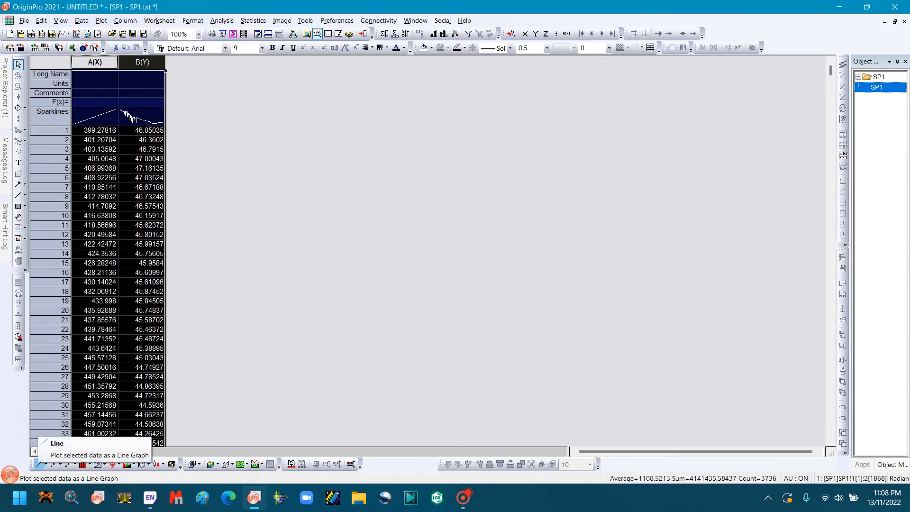
click(39, 464)
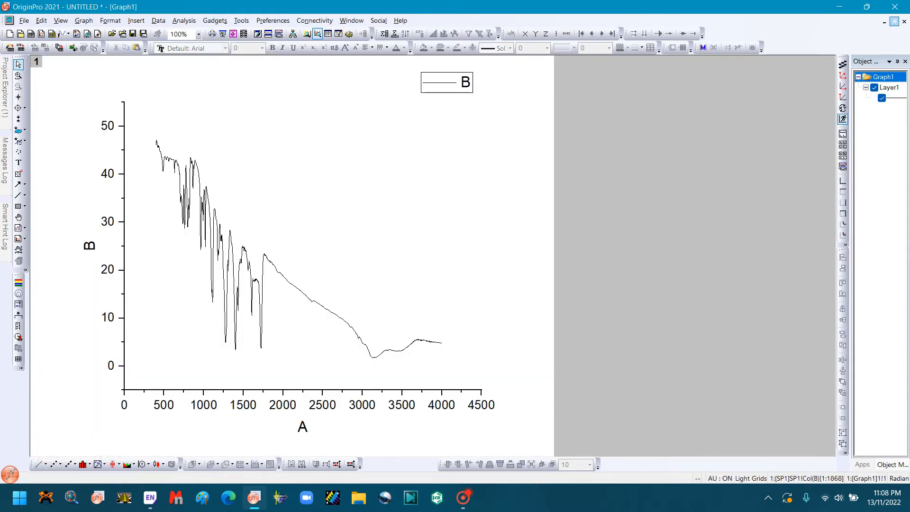
click(904, 21)
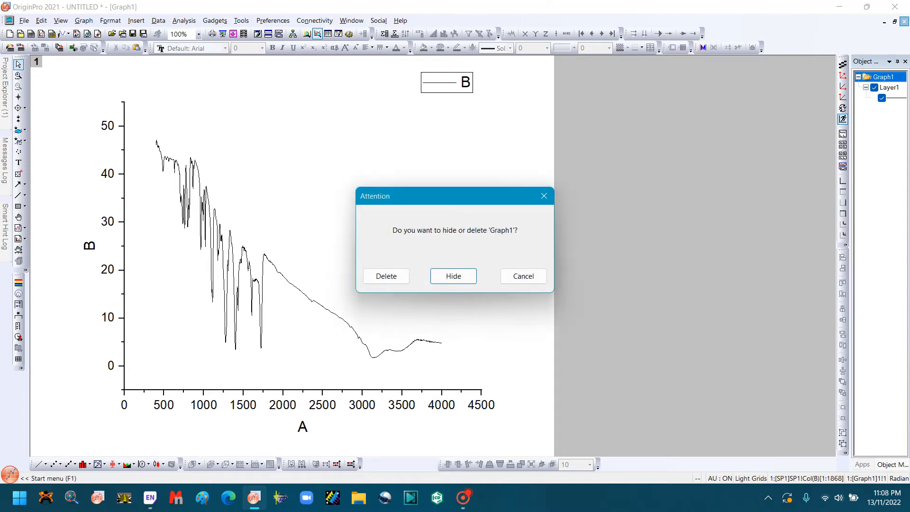
click(386, 276)
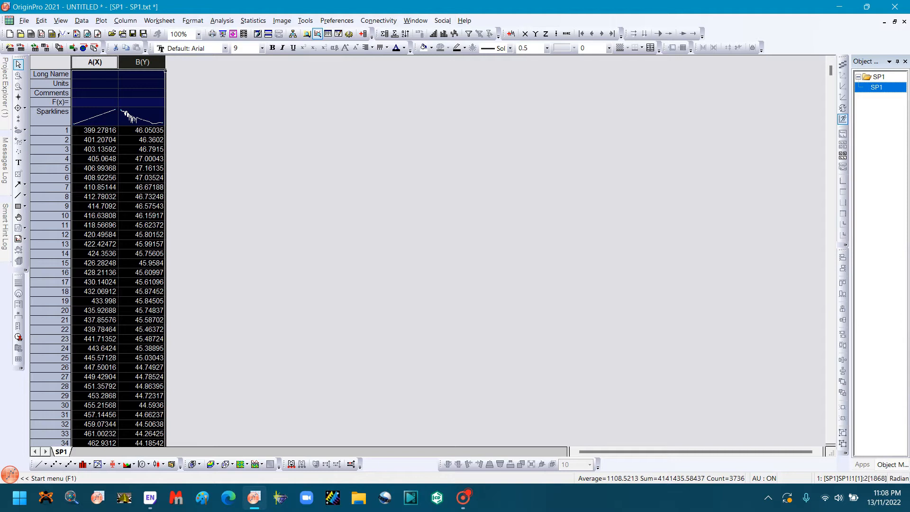
Step: Select the entire SP1 worksheet and plot its data as a Line graph
click(54, 64)
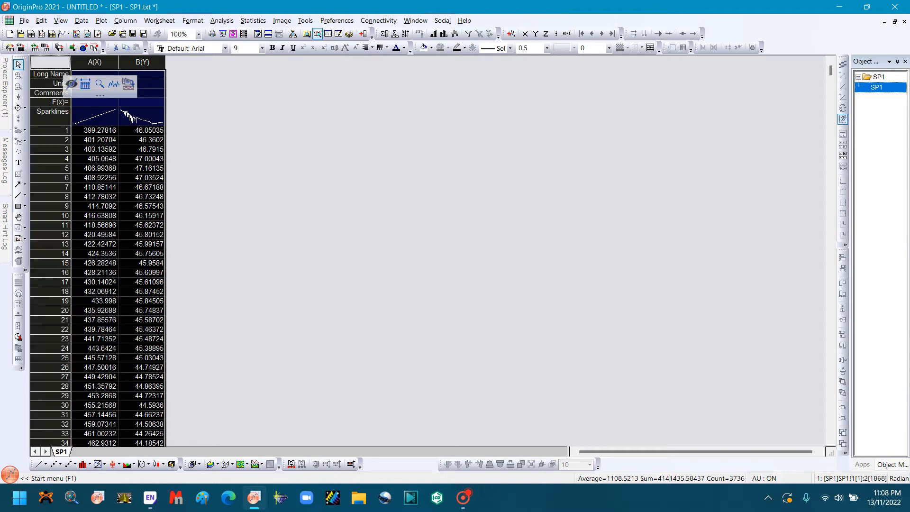
click(95, 62)
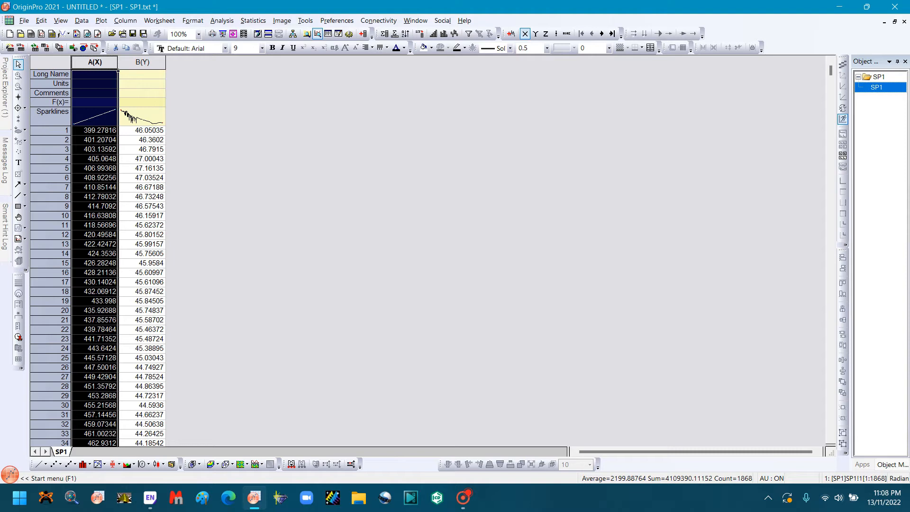
click(53, 64)
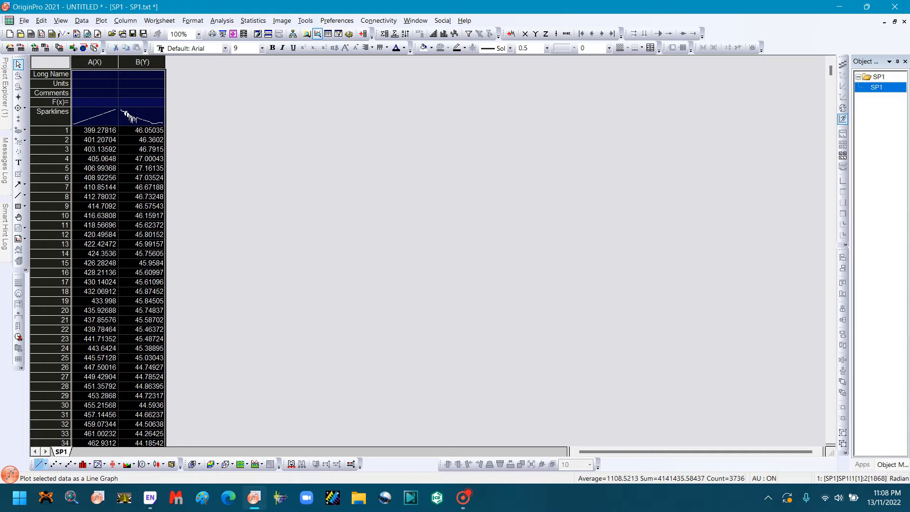
click(45, 465)
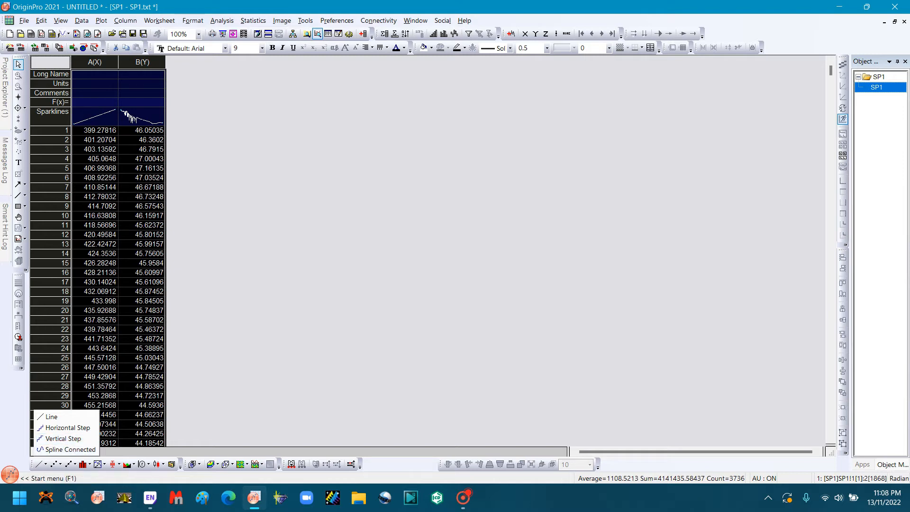
click(60, 465)
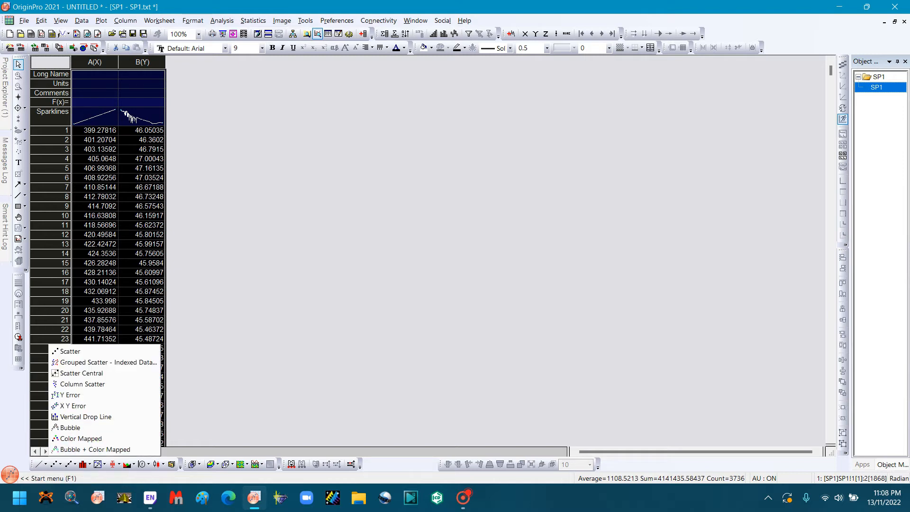
click(75, 464)
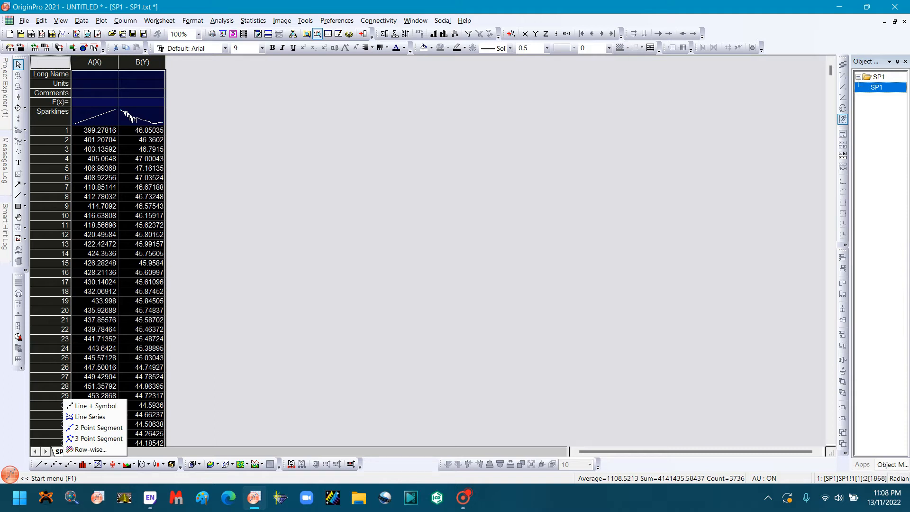
click(46, 465)
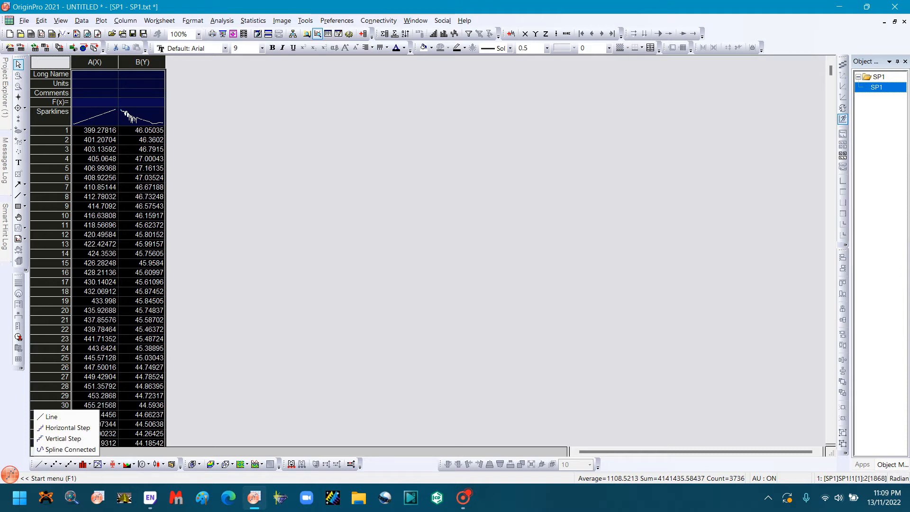
click(51, 417)
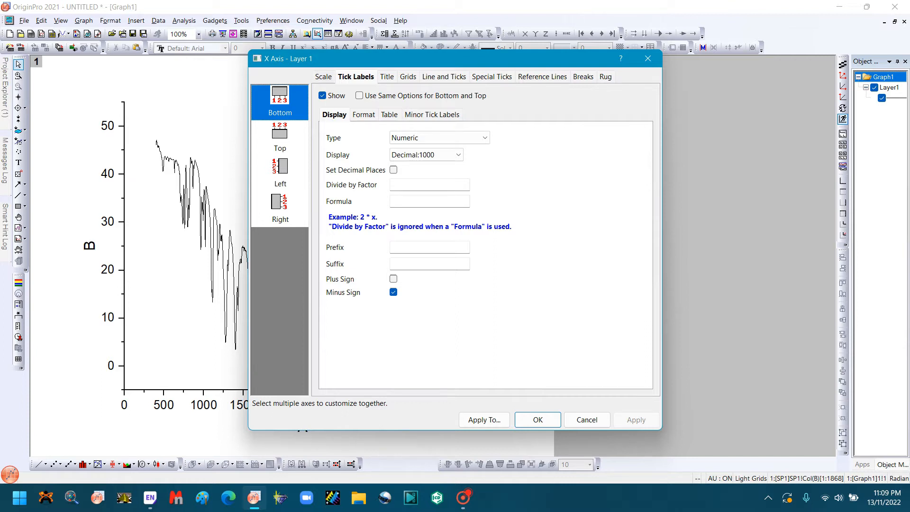
Step: Set the X axis scale to run from 4500 to 0 with a major tick increment of 1000
click(323, 77)
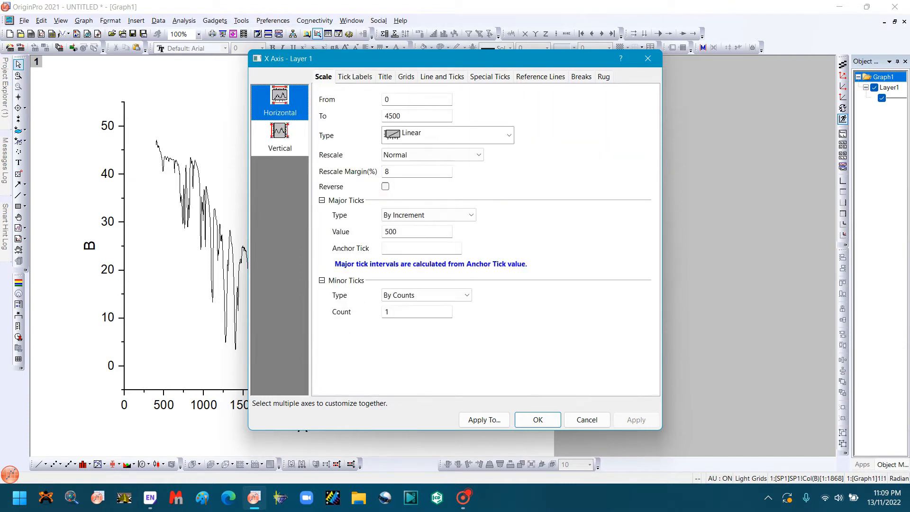
double_click(387, 100)
text(4500)
key(Tab)
text(0)
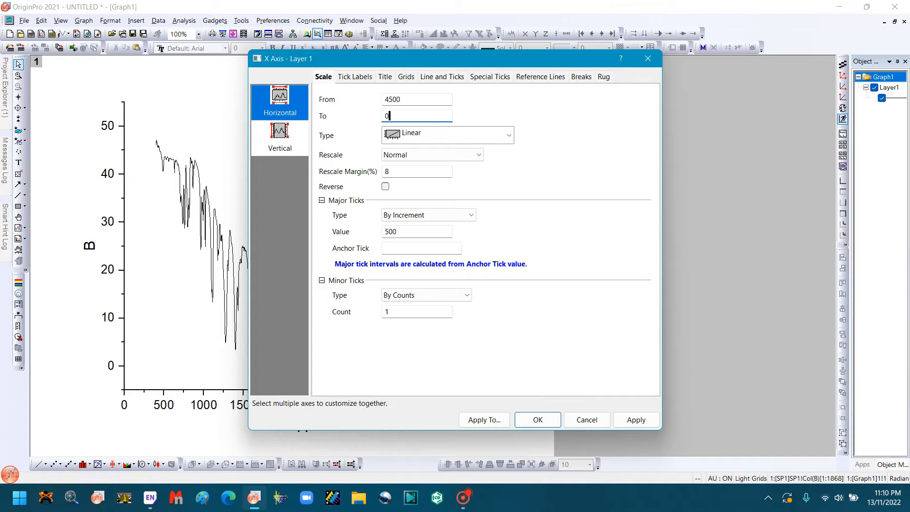
double_click(391, 232)
text(1000)
Step: Format the bottom X axis tick labels with font size 36 and bold
click(355, 77)
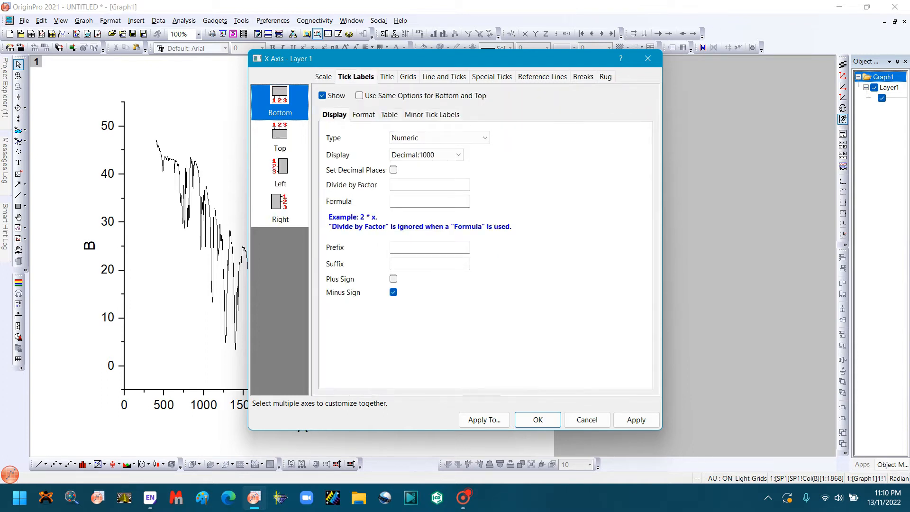
click(364, 114)
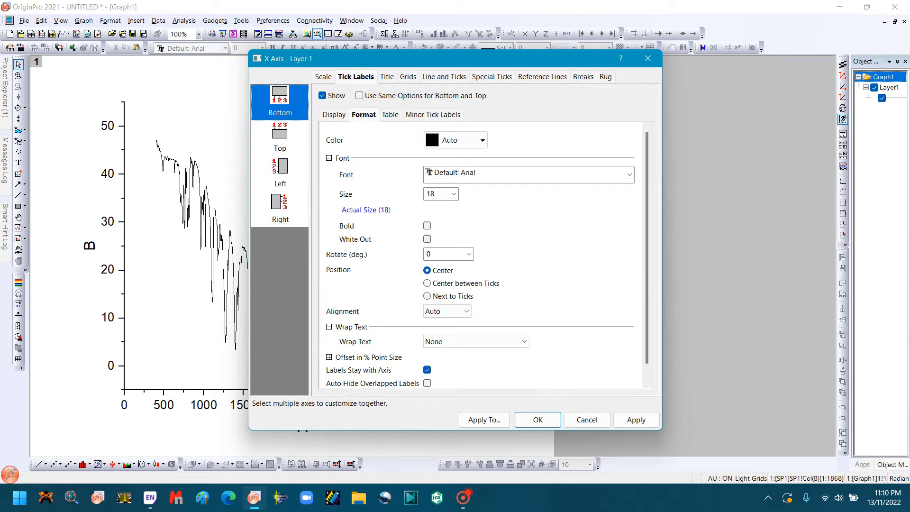
click(454, 194)
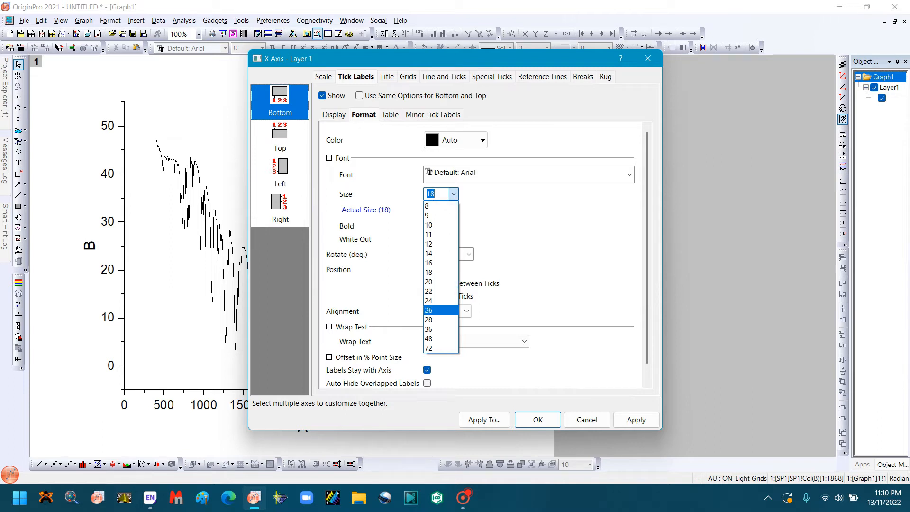
click(441, 329)
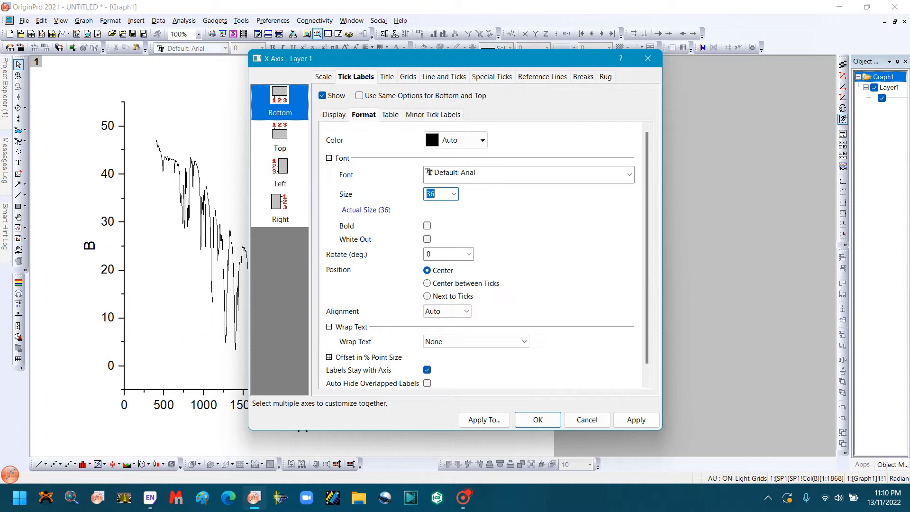
key(Tab)
key(space)
Step: Set the bottom axis line thickness to 2 and accept the X axis settings
click(444, 77)
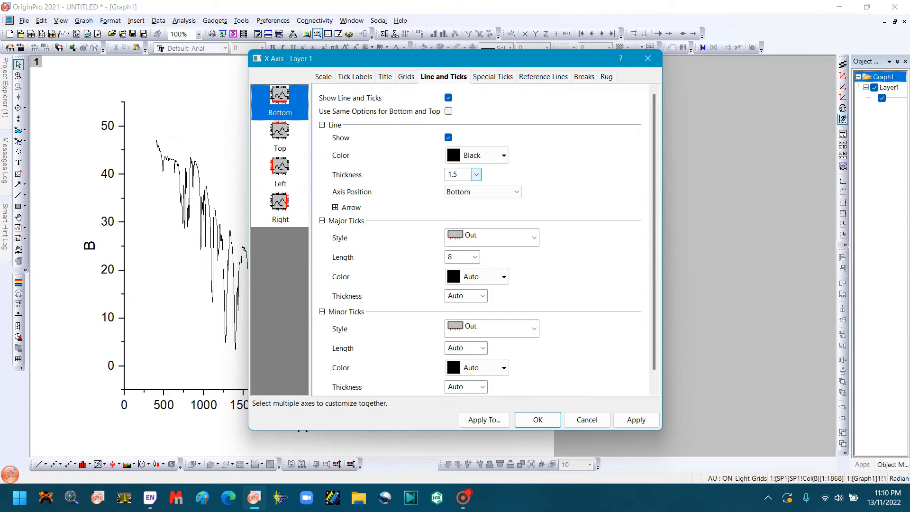
click(477, 175)
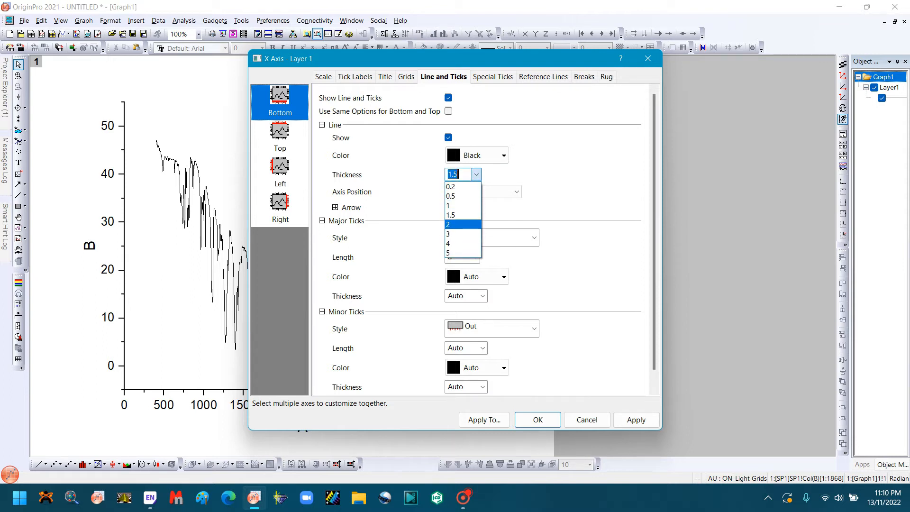
click(455, 224)
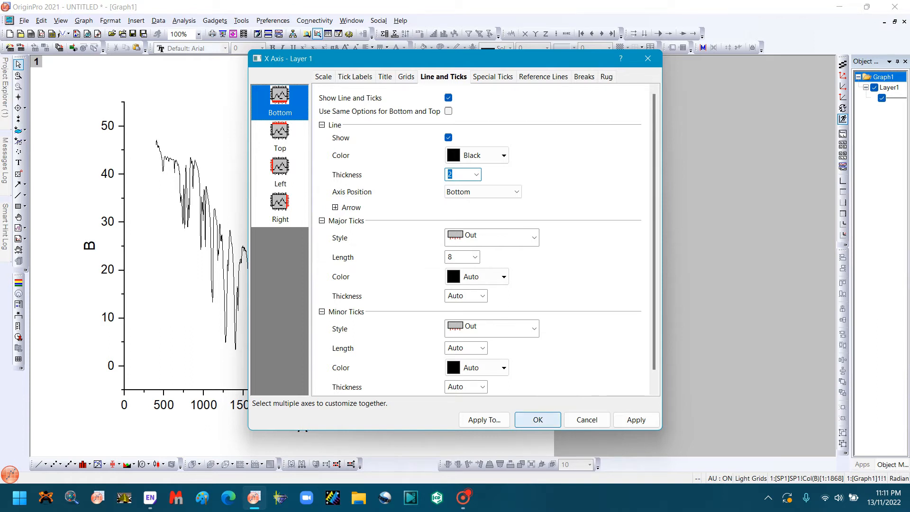
click(538, 420)
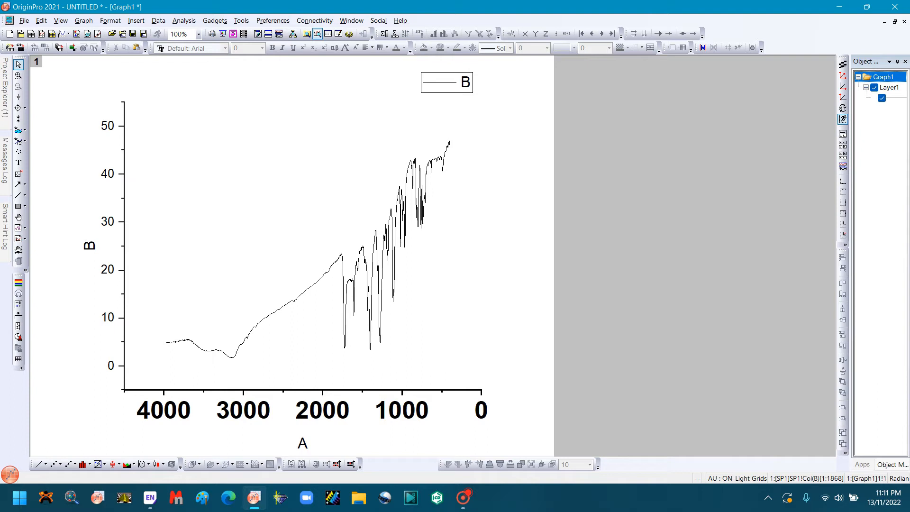
Step: Set the upper limit of the graph's Y axis scale to 50
double_click(108, 174)
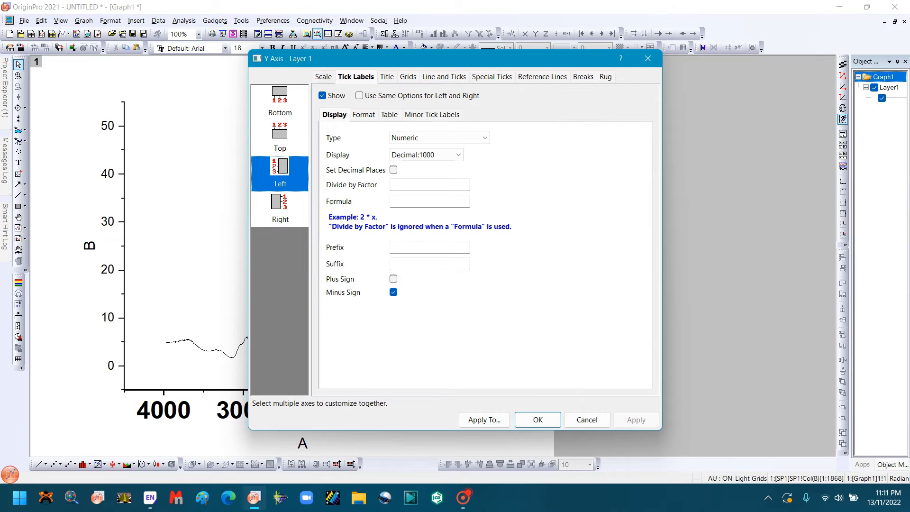
click(323, 77)
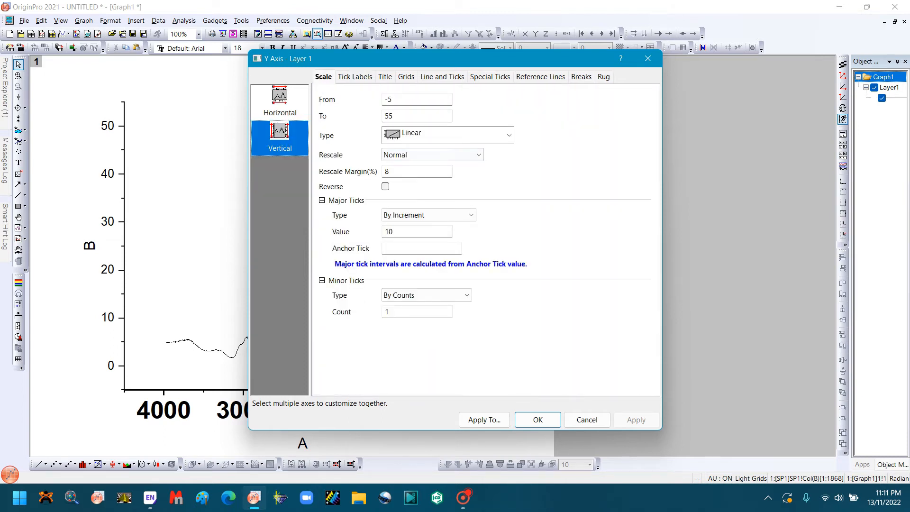
double_click(390, 116)
text(50)
Step: Format the left Y axis tick labels with font size 36 and bold
key(ctrl+Tab)
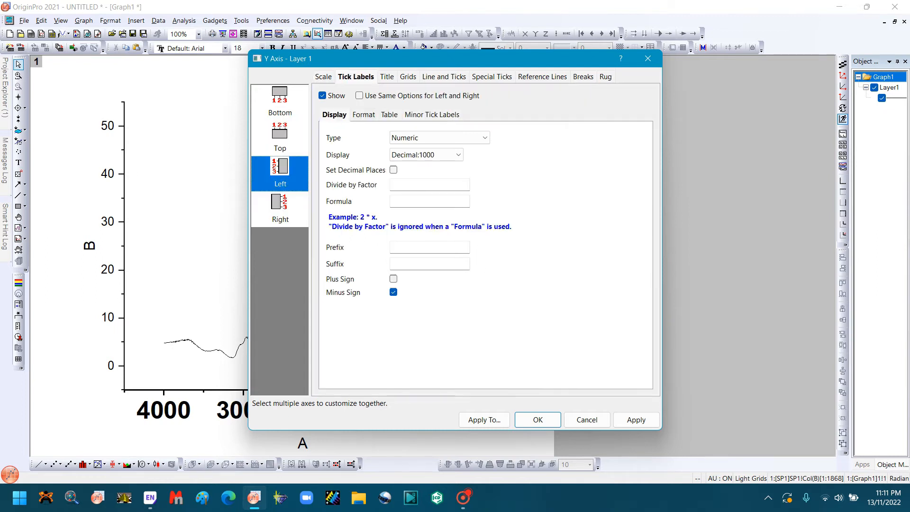
click(363, 115)
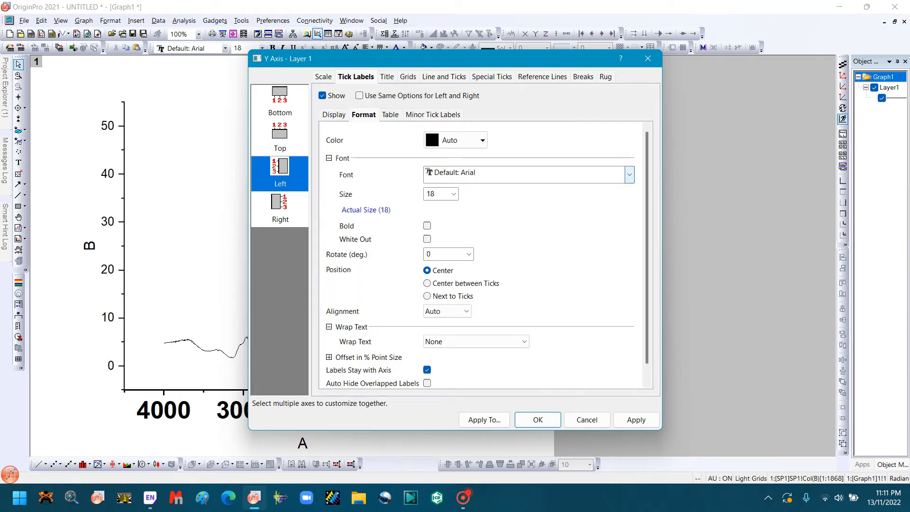
click(454, 194)
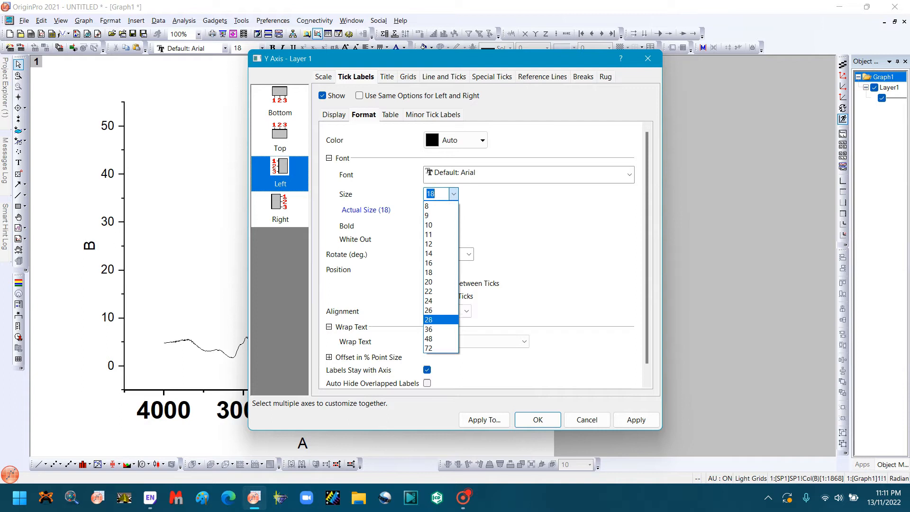
click(436, 329)
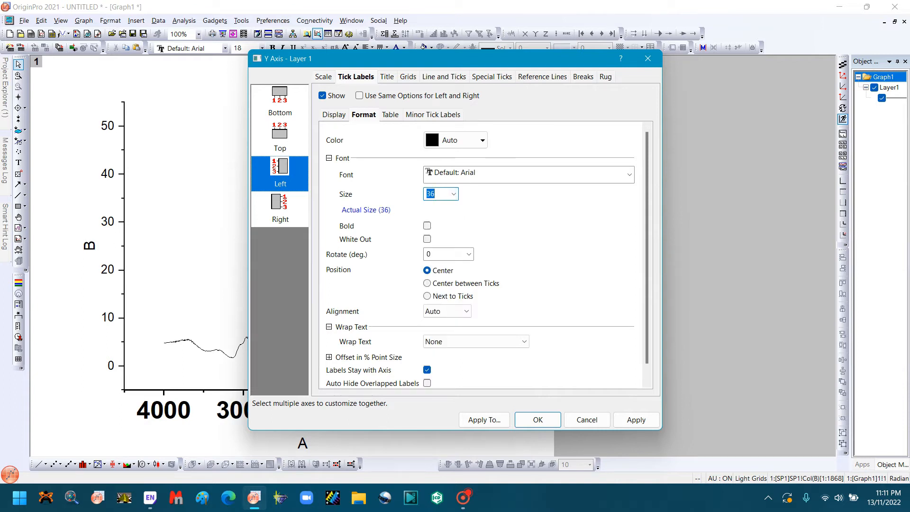
click(427, 226)
Step: Set the left axis line thickness to 2 and accept the Y axis settings
click(445, 77)
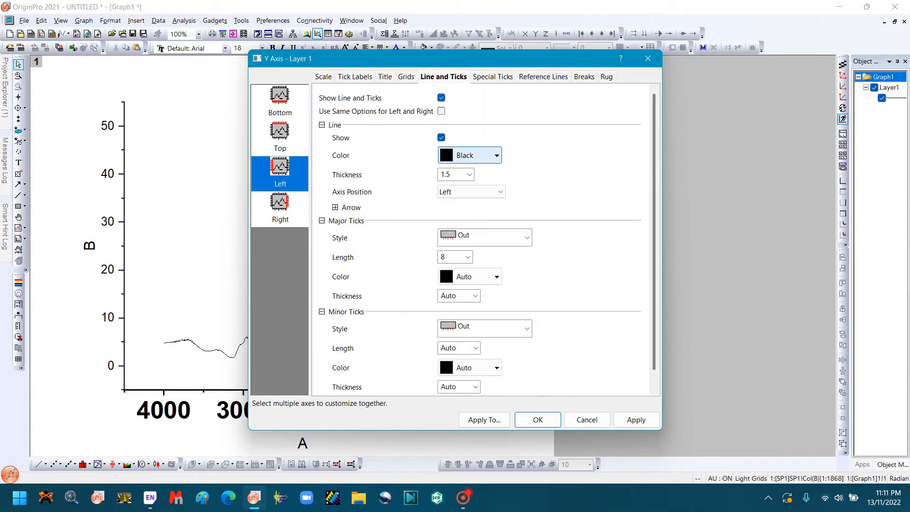
click(469, 175)
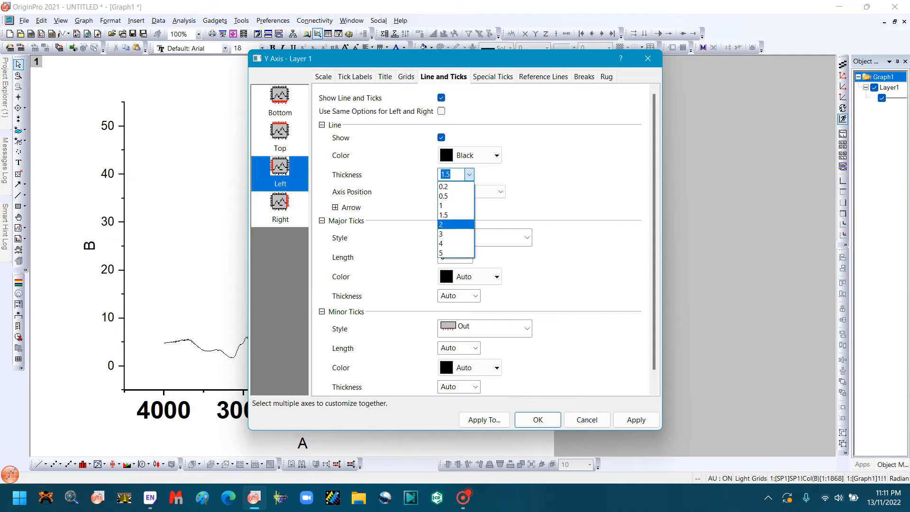
click(451, 225)
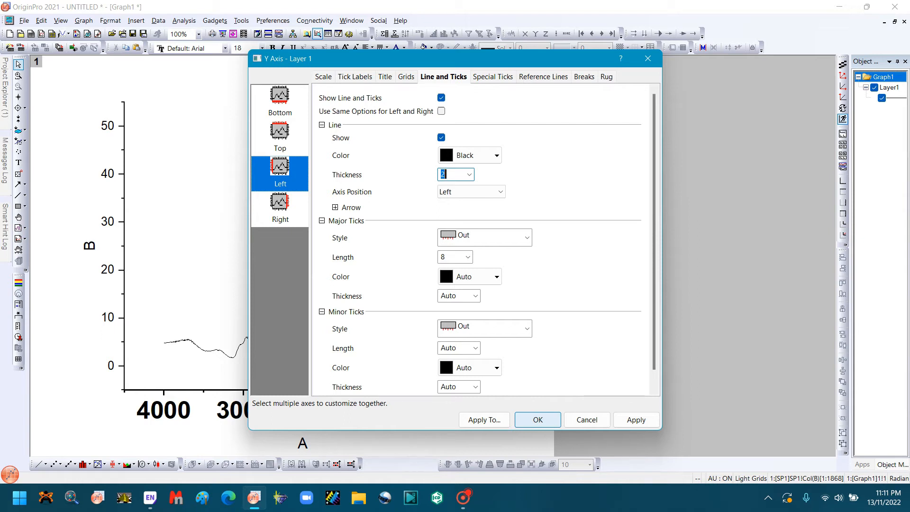
click(537, 420)
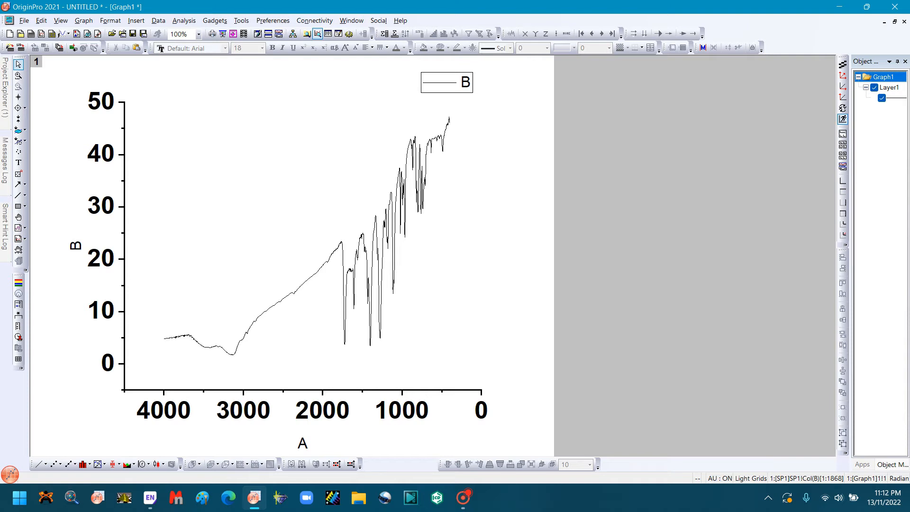
Step: Replace the X axis title placeholder with the text "Wave Number"
double_click(302, 443)
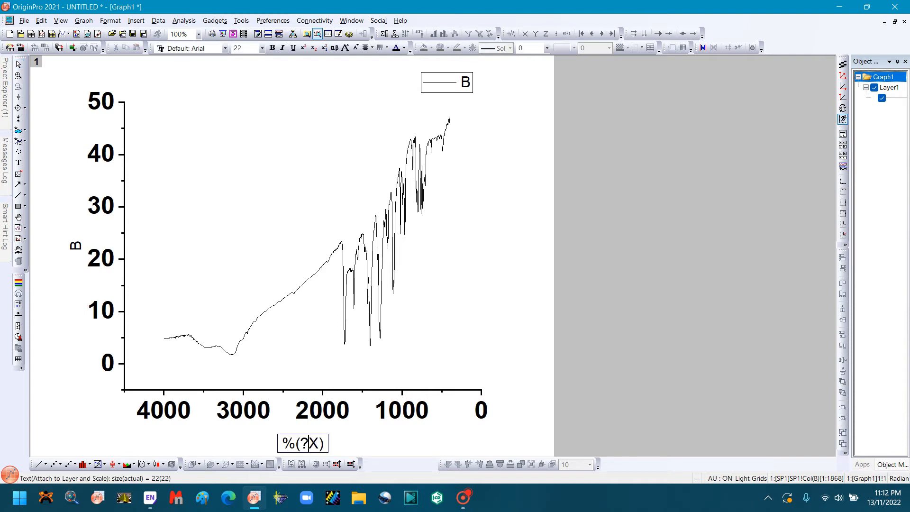
click(323, 443)
key(BackSpace)
key(BackSpace)
key(BackSpace)
key(BackSpace)
key(BackSpace)
text(Wav)
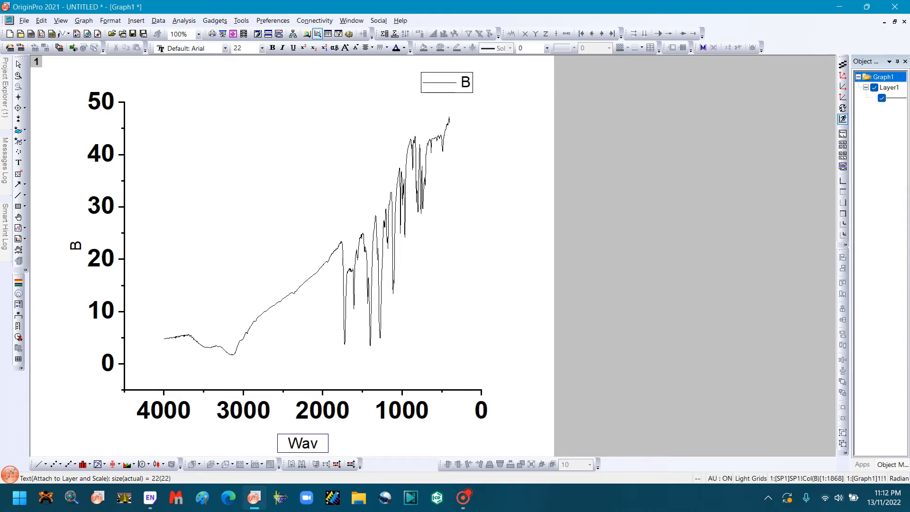
text(elength)
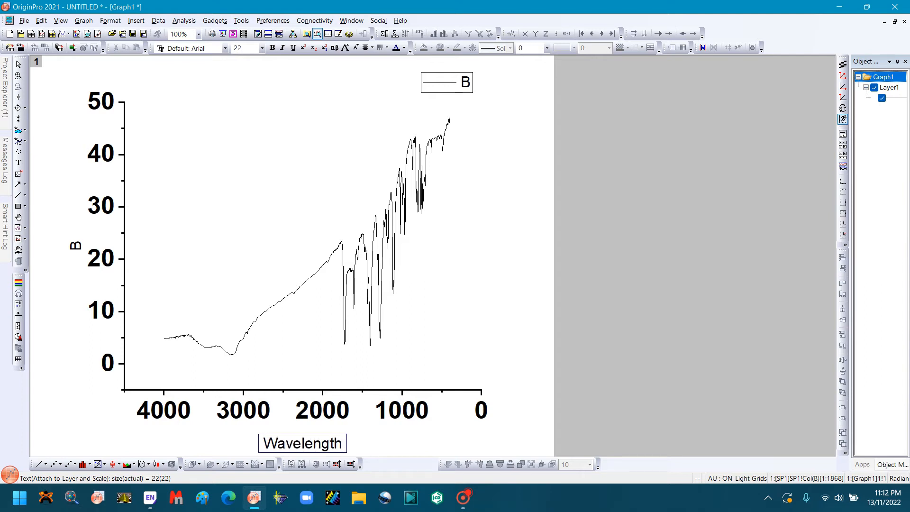
key(BackSpace)
key(BackSpace)
key(BackSpace)
key(BackSpace)
key(BackSpace)
key(BackSpace)
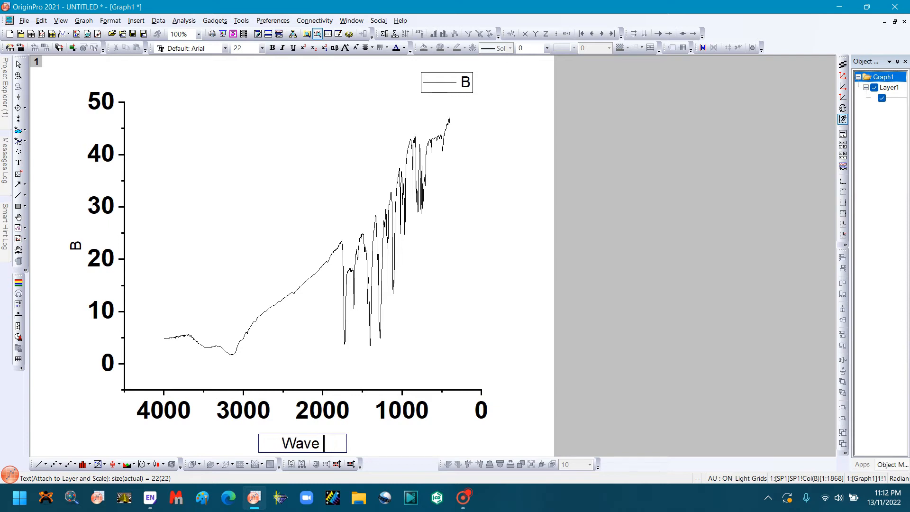
text(Number)
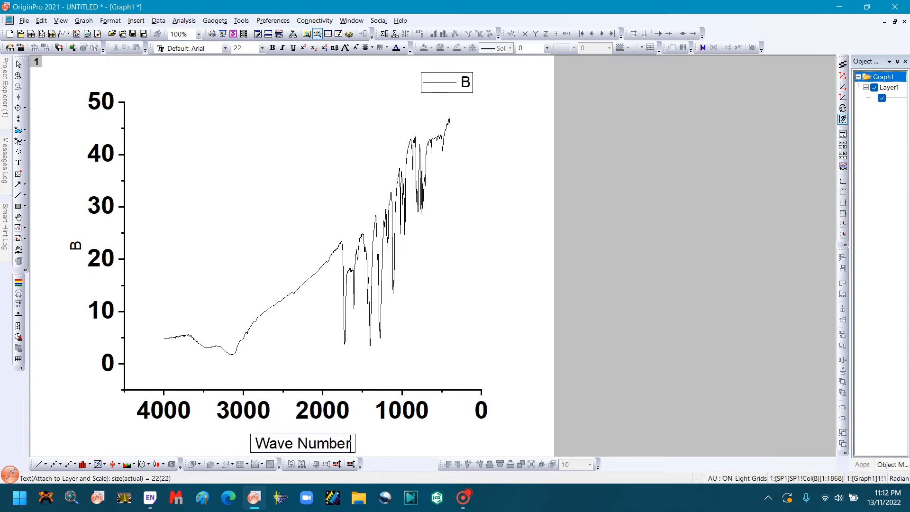
Step: Format the whole X axis title "Wave Number" with font size 36 and bold
drag(256, 444, 352, 444)
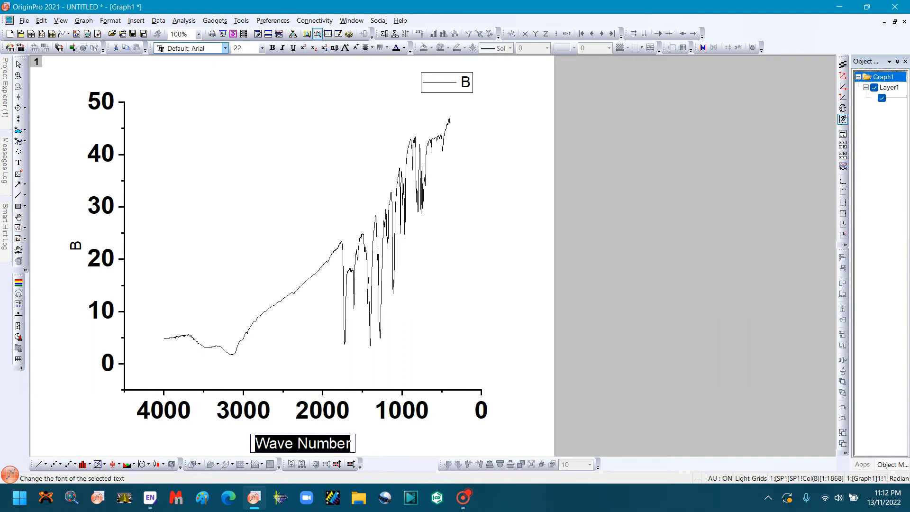
click(262, 48)
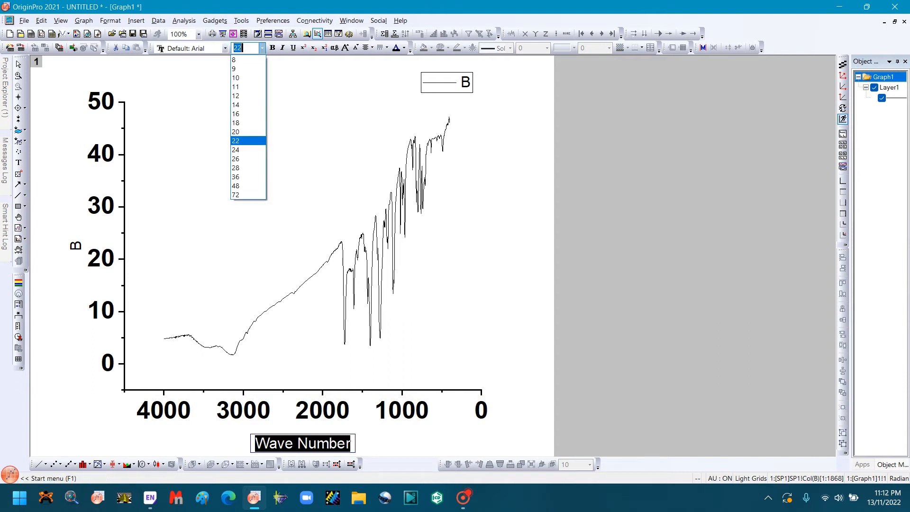
click(248, 177)
text(36)
key(Return)
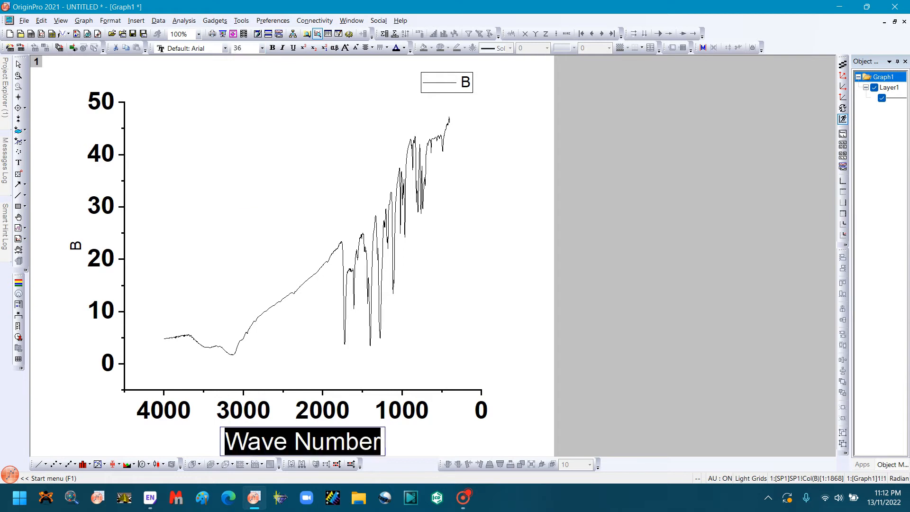
click(272, 48)
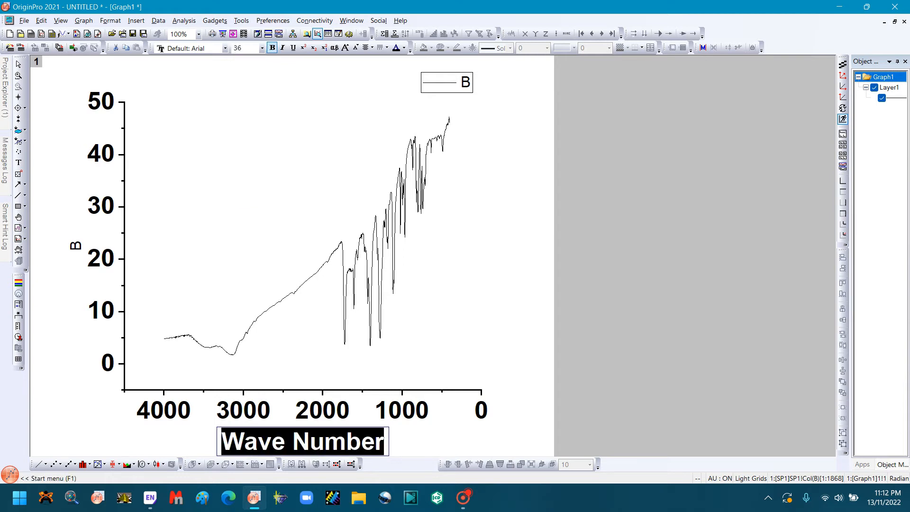
key(Escape)
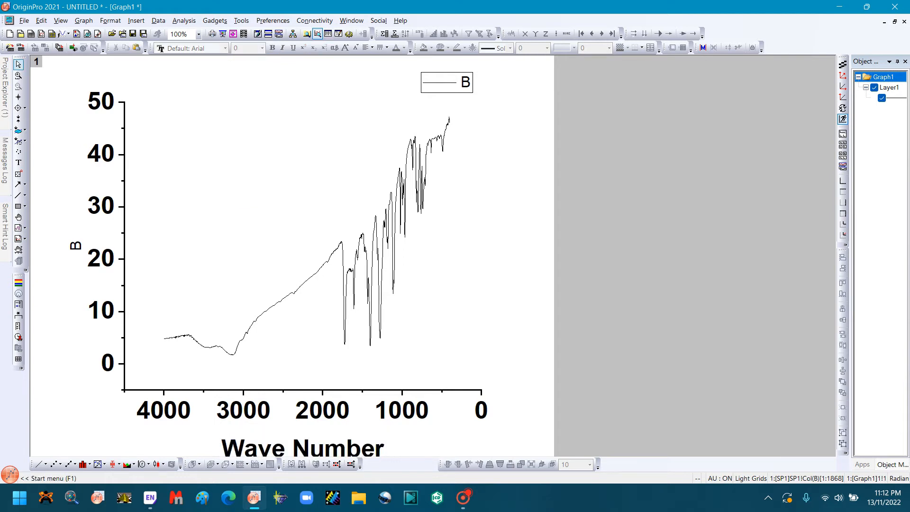
Step: Move the "Wave Number" title up so it sits just beneath the X axis tick labels
click(303, 448)
drag(302, 448, 303, 433)
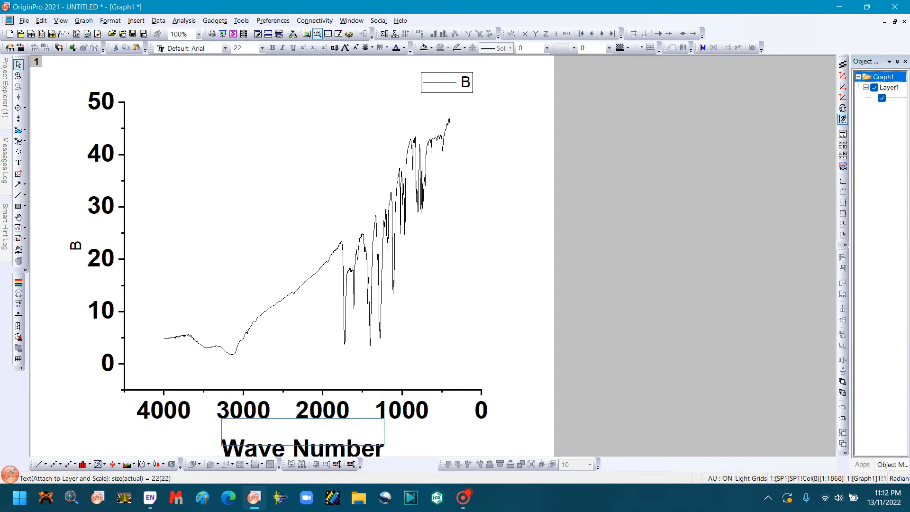
key(Escape)
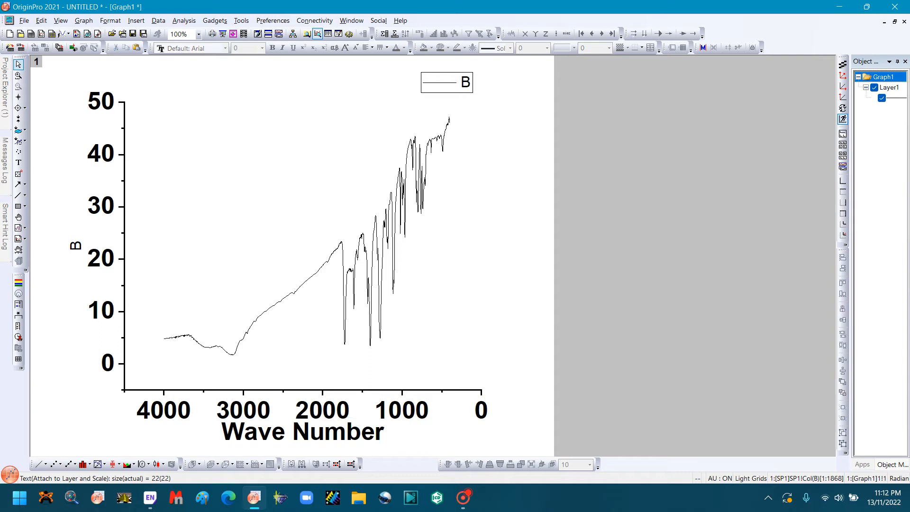
Step: Replace the Y axis title placeholder with the text "Absorbance"
double_click(75, 246)
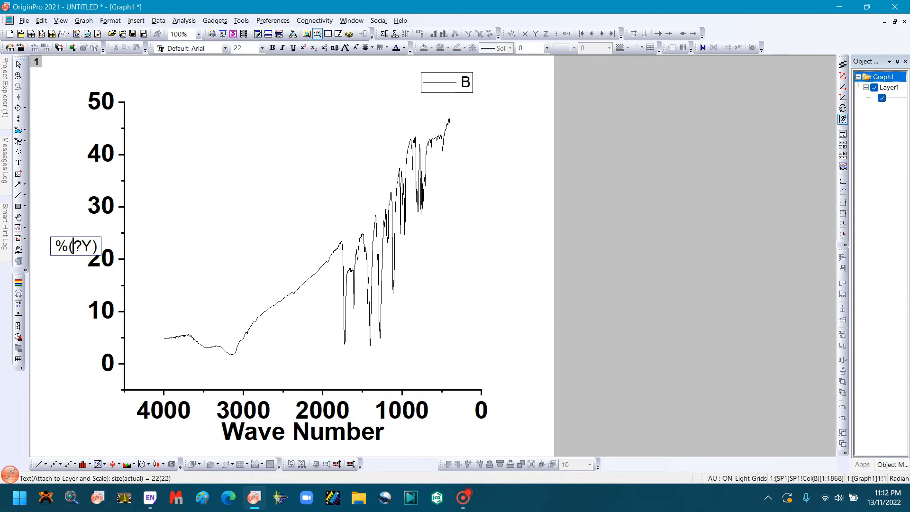
key(BackSpace)
key(BackSpace)
key(BackSpace)
key(BackSpace)
key(BackSpace)
text(Absor)
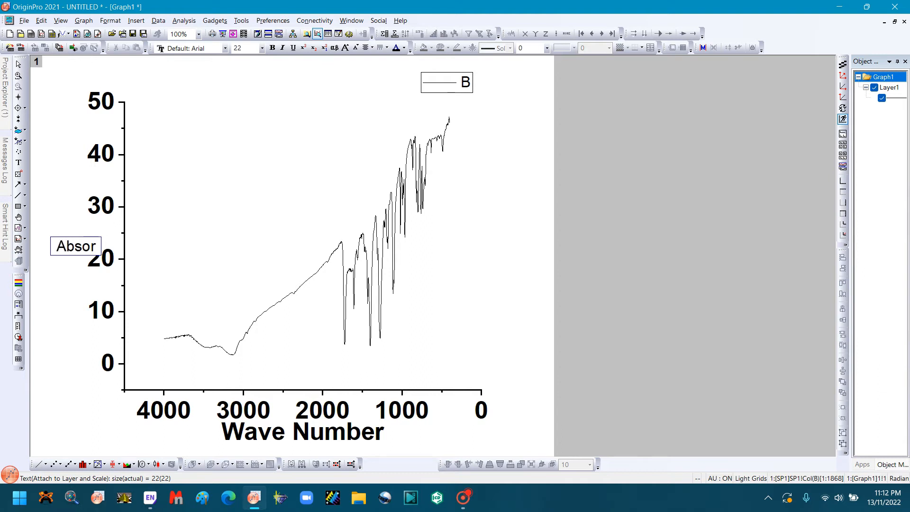
text(bance)
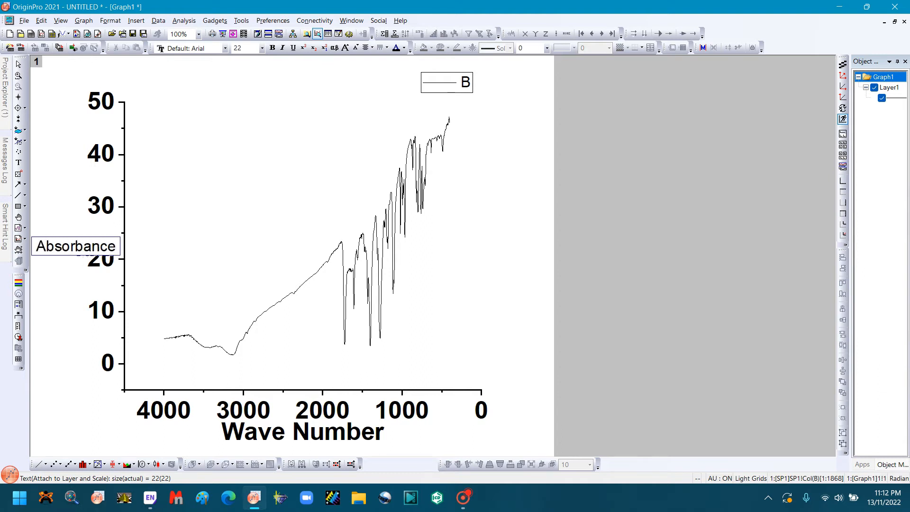
Step: Format the whole Y axis title "Absorbance" with font size 36 and bold
key(shift+Right)
key(shift+Right)
key(shift+Right)
key(shift+Right)
key(shift+Right)
key(shift+Right)
key(shift+Right)
key(shift+Right)
key(shift+Right)
key(shift+Right)
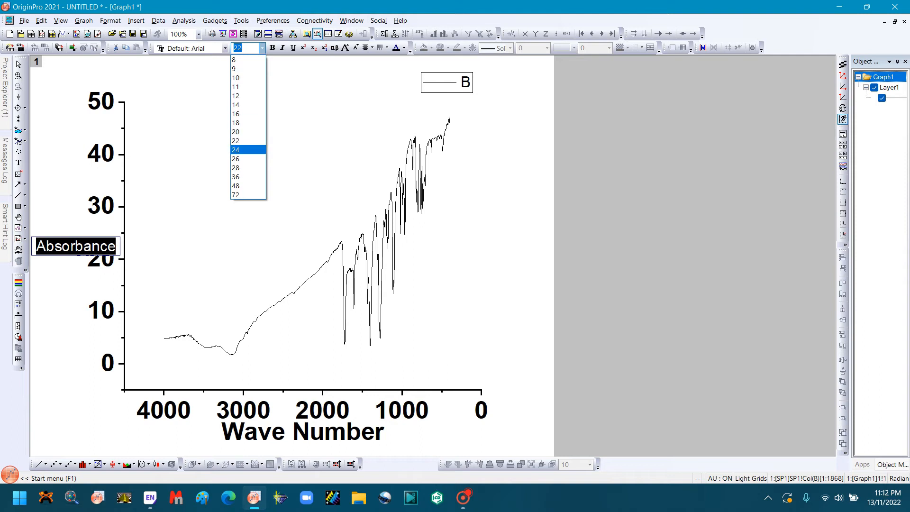
click(235, 176)
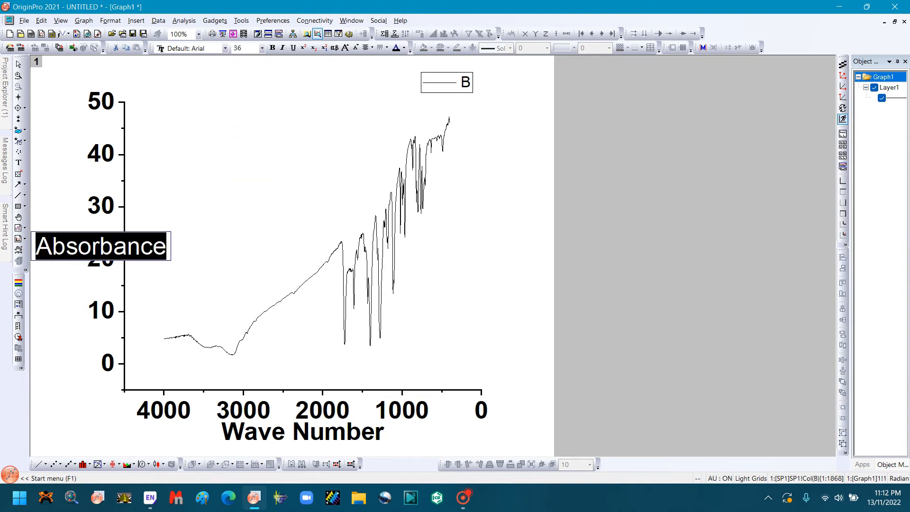
click(272, 48)
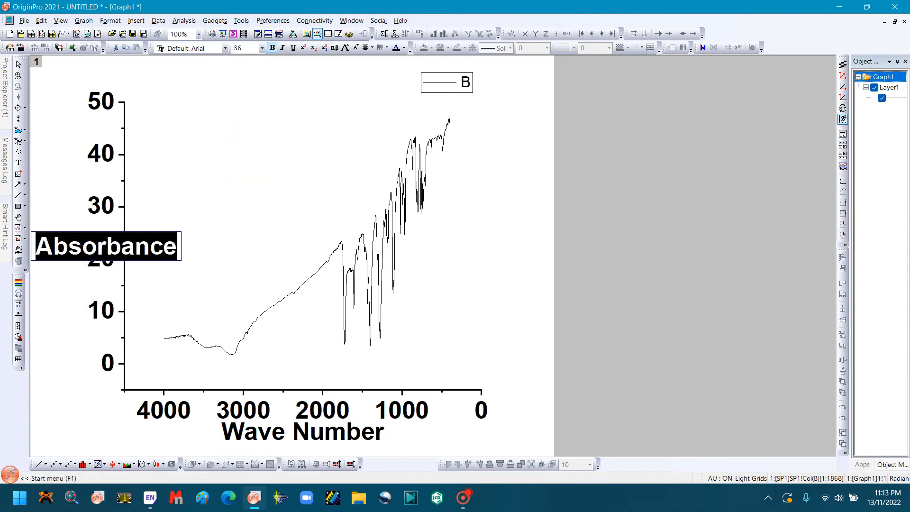
click(256, 147)
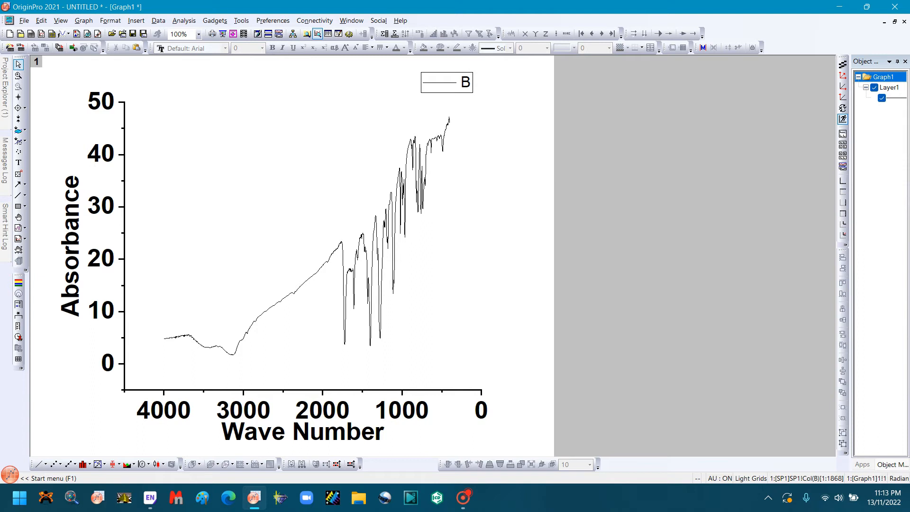
Step: Move the "Absorbance" title slightly to the right, closer to the Y axis tick labels
click(71, 258)
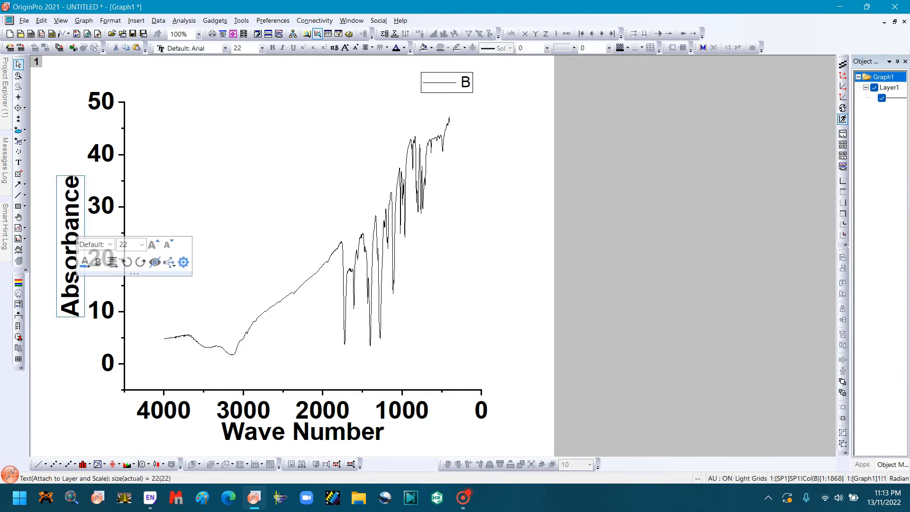
drag(71, 258, 75, 258)
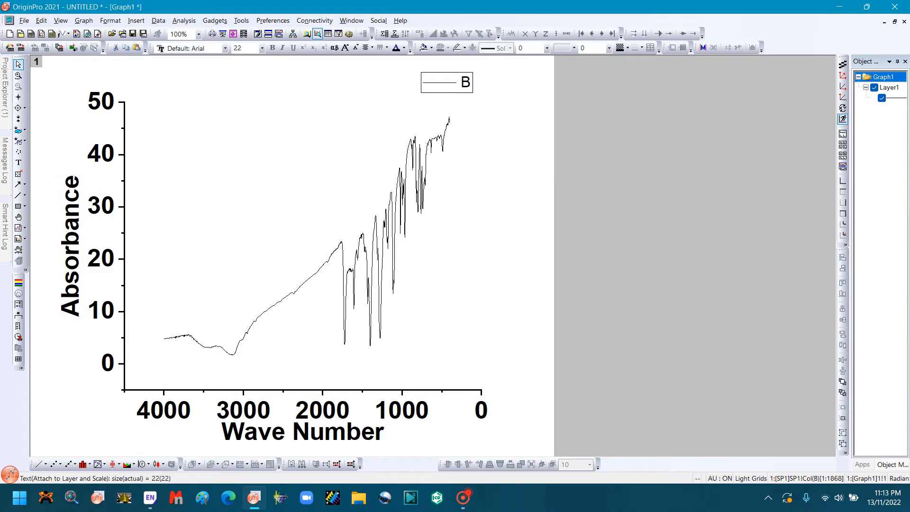
key(Escape)
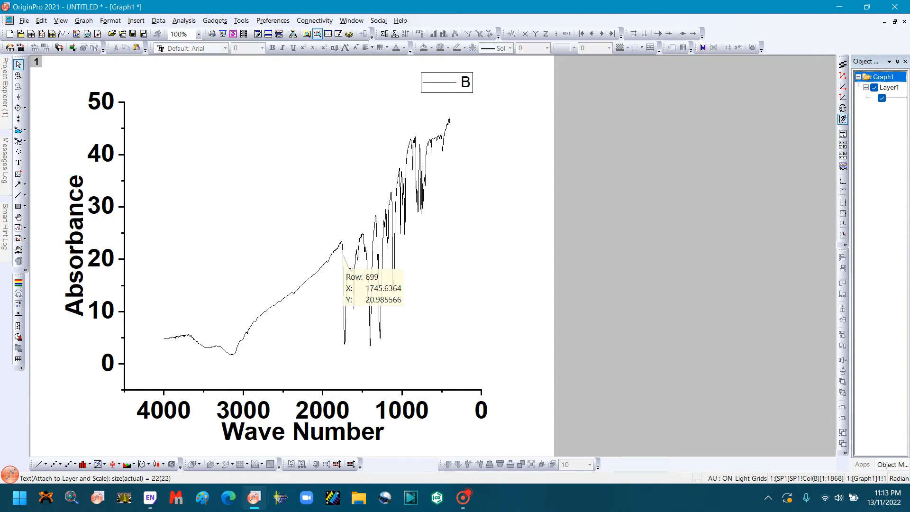
Step: Set the line width of the spectrum curve to 3, keeping the solid style and simple compound style
double_click(343, 254)
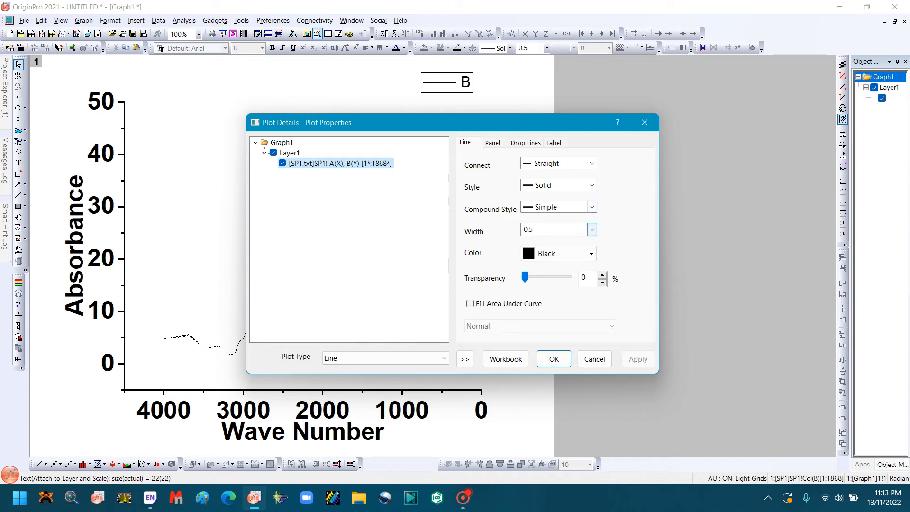
click(592, 185)
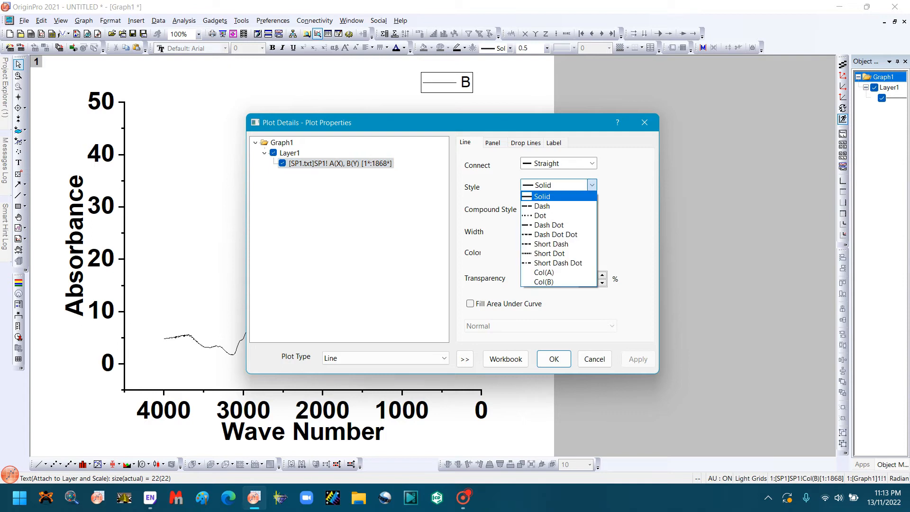
click(592, 185)
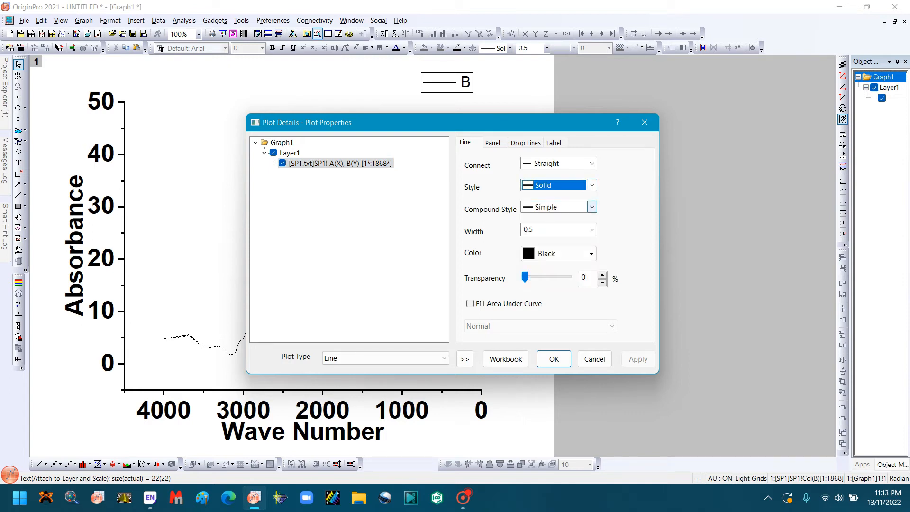
click(592, 207)
click(593, 207)
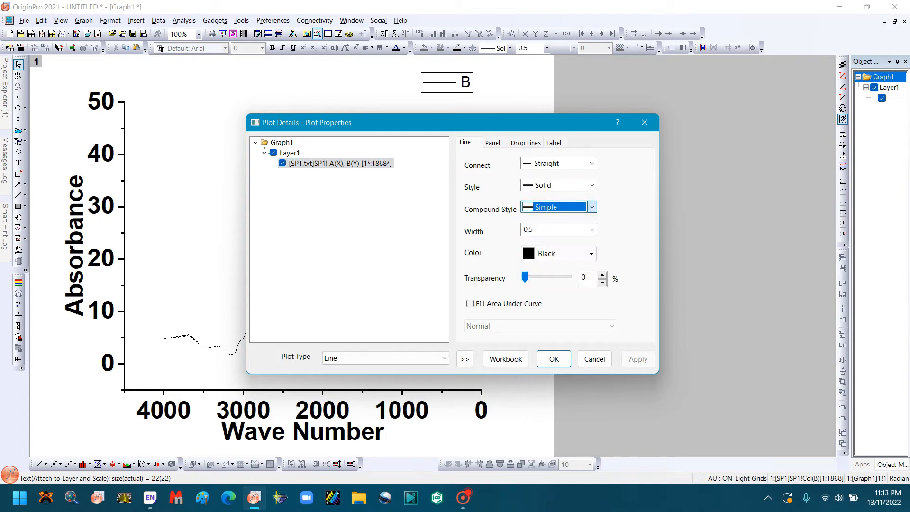
click(592, 230)
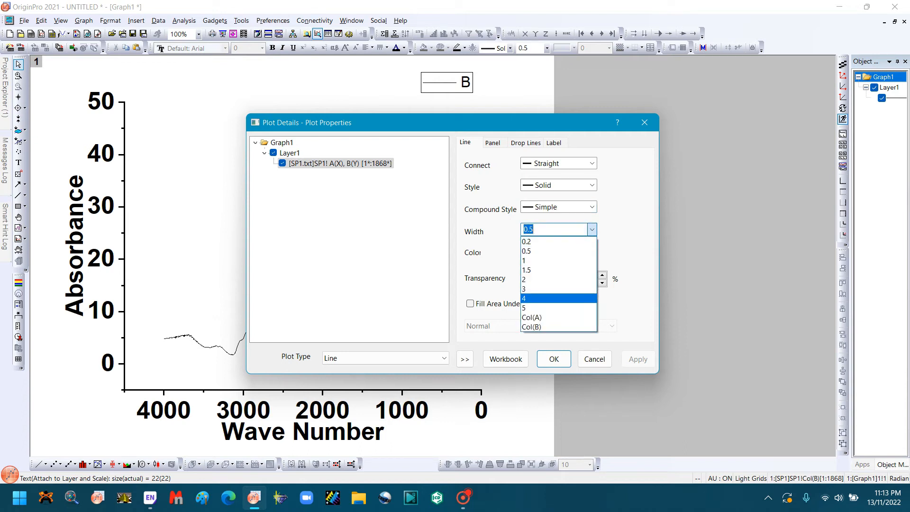
click(559, 298)
click(592, 230)
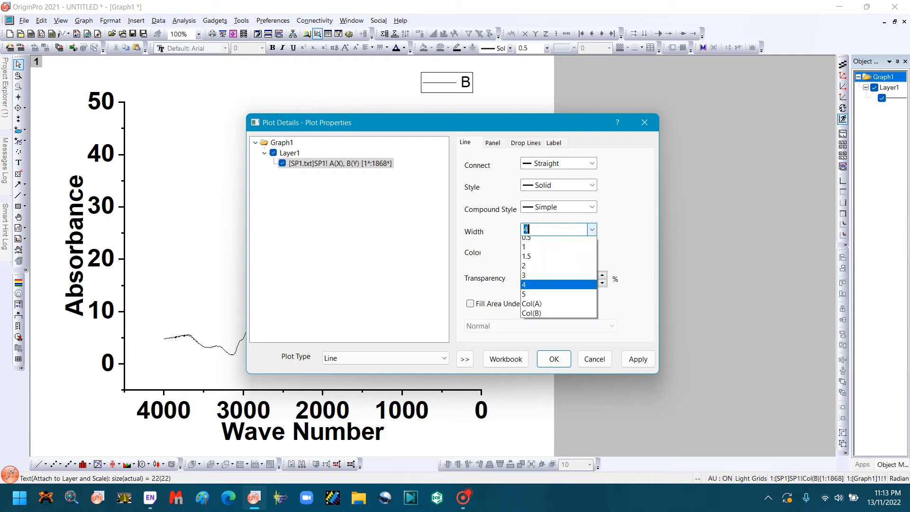
click(558, 288)
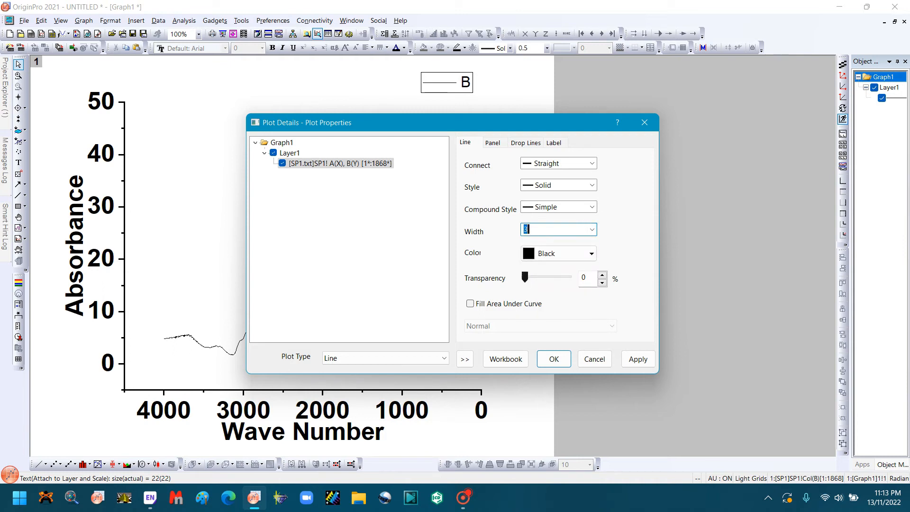
mouse_move(525, 278)
mouse_down()
mouse_move(560, 277)
mouse_move(525, 277)
mouse_up()
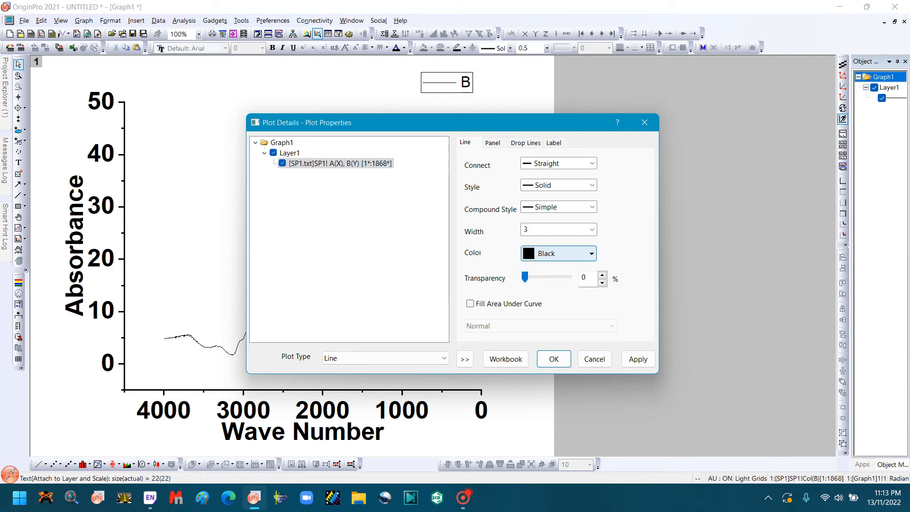
Step: Change the spectrum curve's color to Blue and apply the plot properties
click(559, 253)
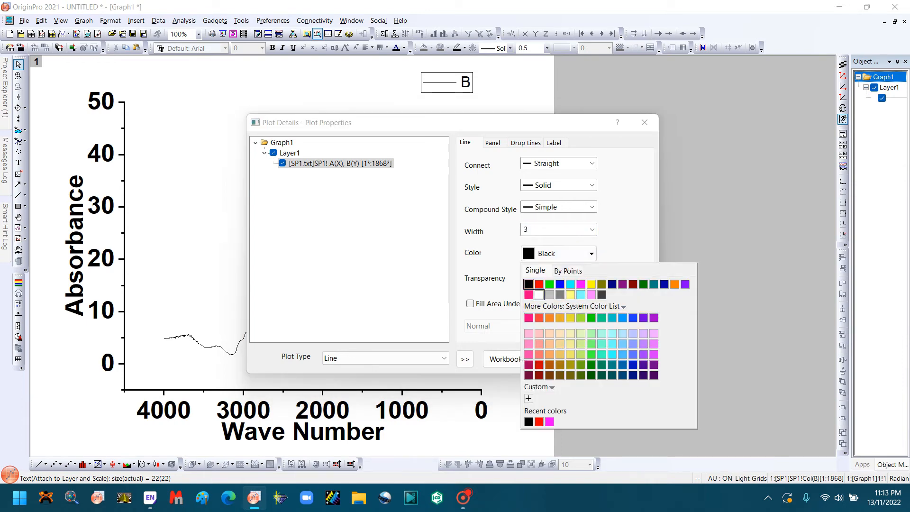
click(561, 284)
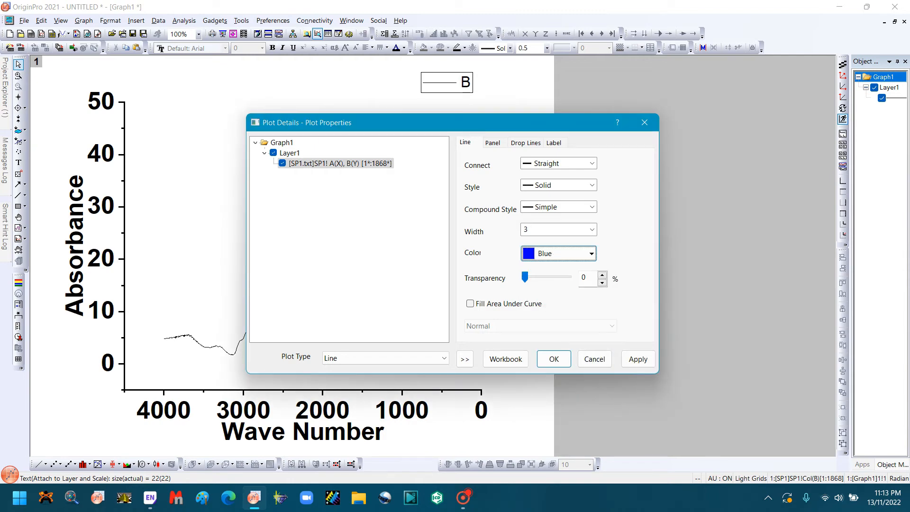
click(554, 359)
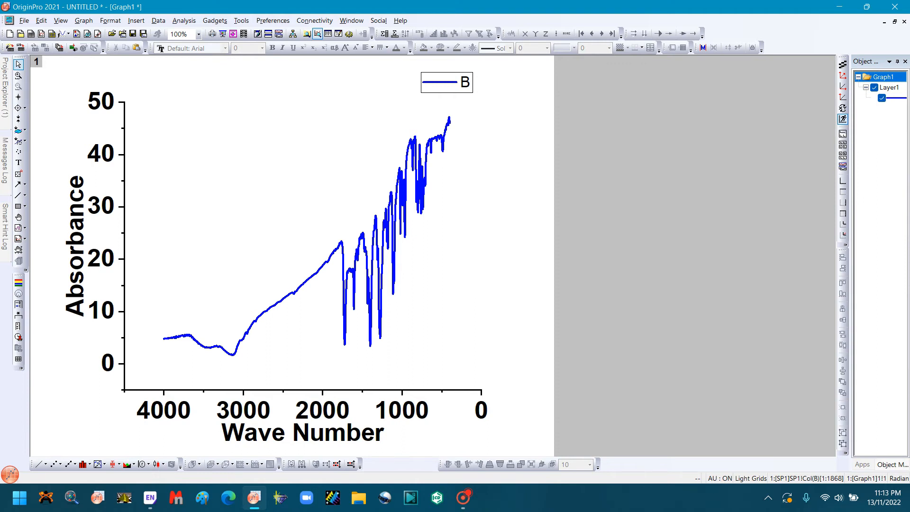
Step: Set the start value of the X axis scale to 4000
double_click(322, 410)
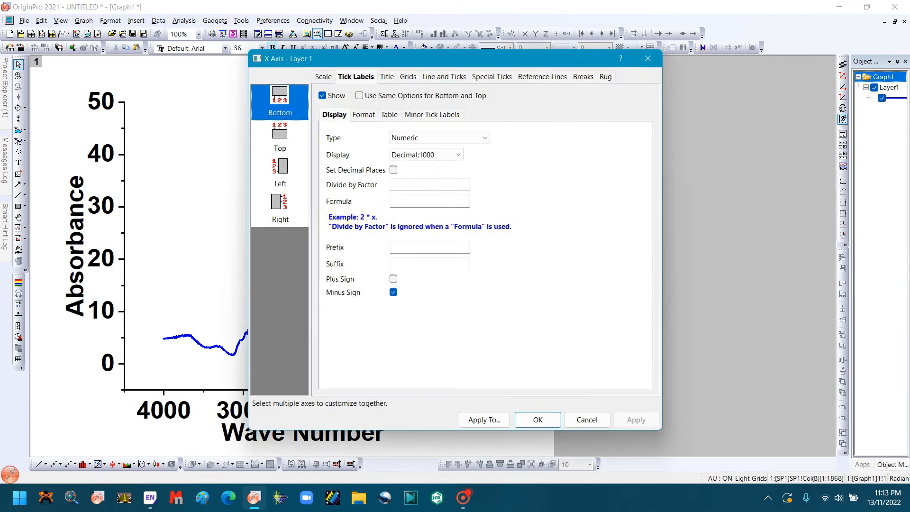
click(323, 77)
double_click(393, 100)
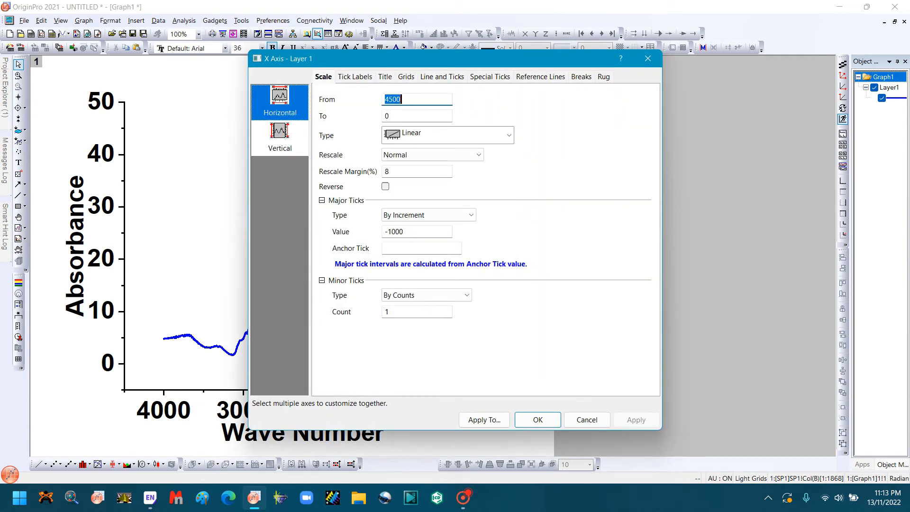
key(Right)
key(BackSpace)
key(BackSpace)
key(BackSpace)
key(BackSpace)
text(4000)
key(Return)
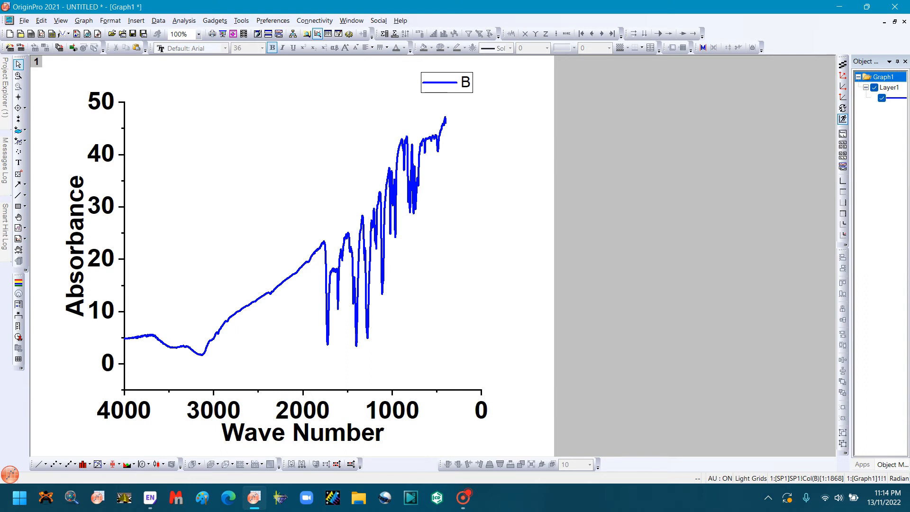
Step: Set the end value of the X axis scale to 400
double_click(214, 410)
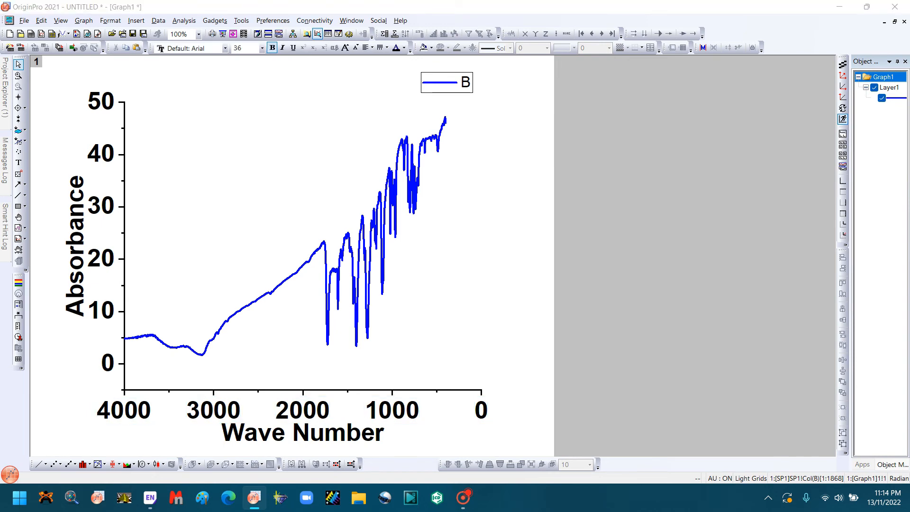
click(323, 77)
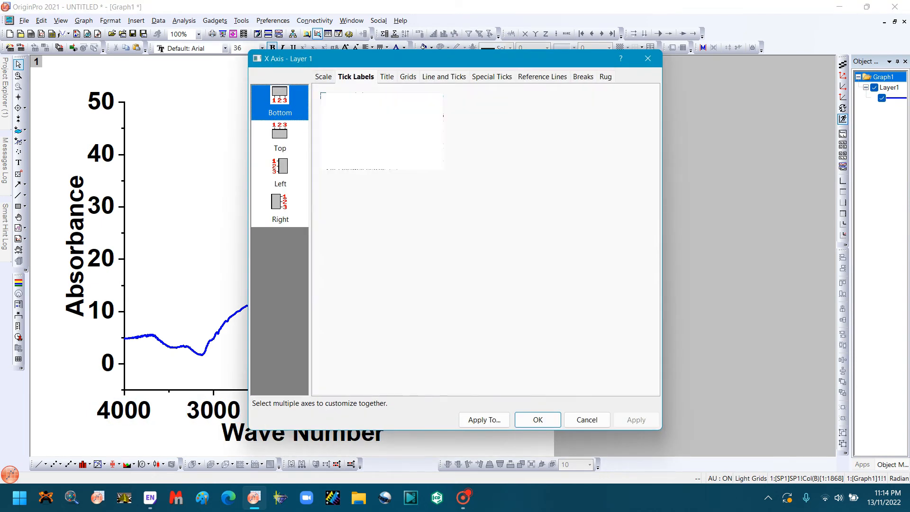
double_click(388, 116)
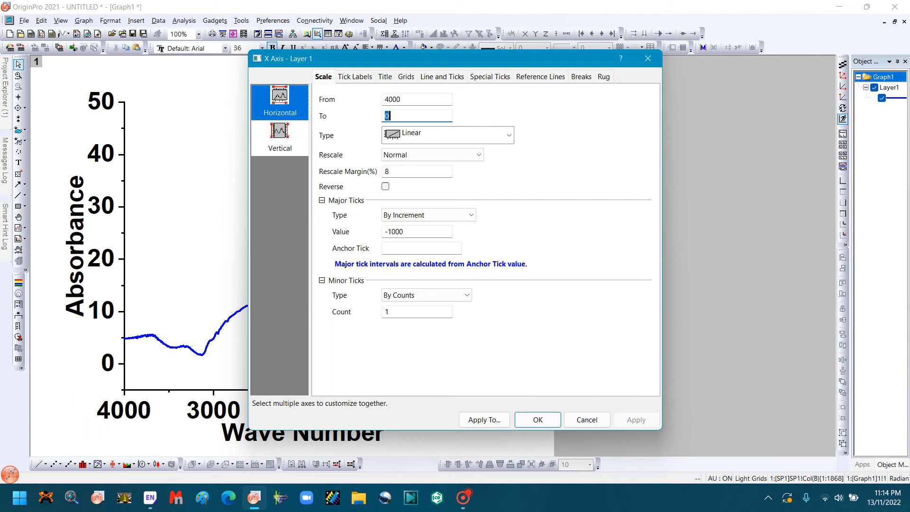
text(400)
click(538, 420)
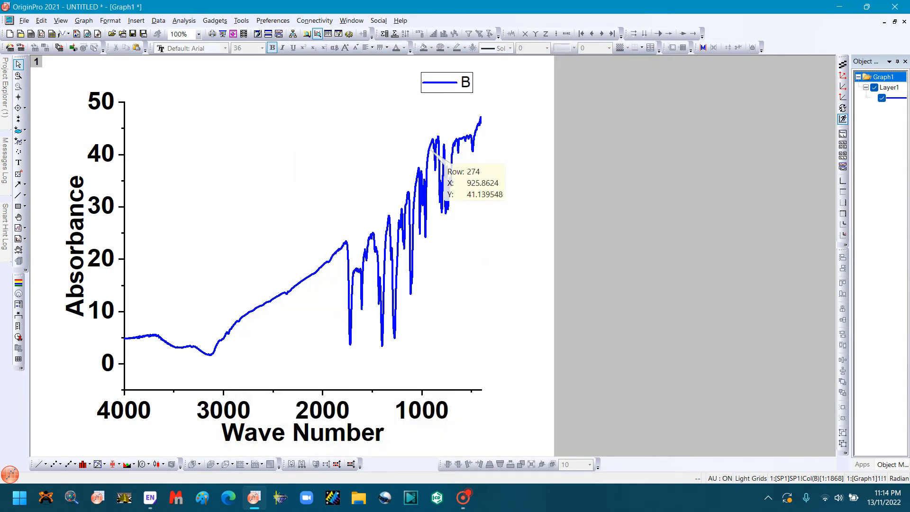
Step: Replace the legend label with "A1" and format the 1 as a subscript
double_click(464, 83)
key(End)
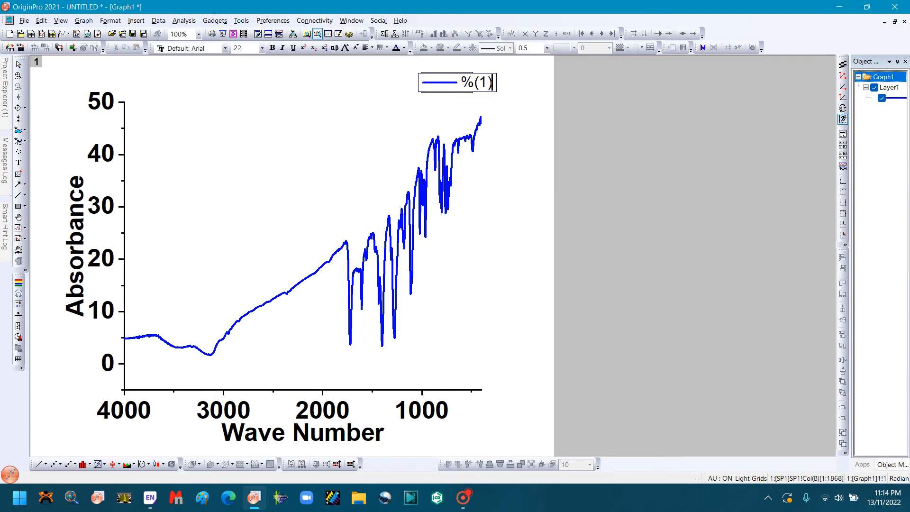
key(BackSpace)
key(BackSpace)
key(BackSpace)
key(BackSpace)
text(A1)
key(shift+Left)
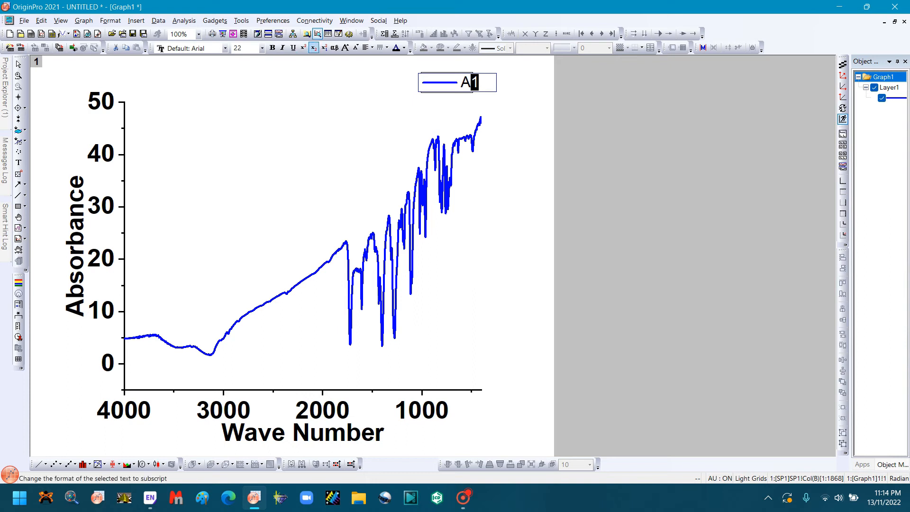
click(313, 48)
key(Escape)
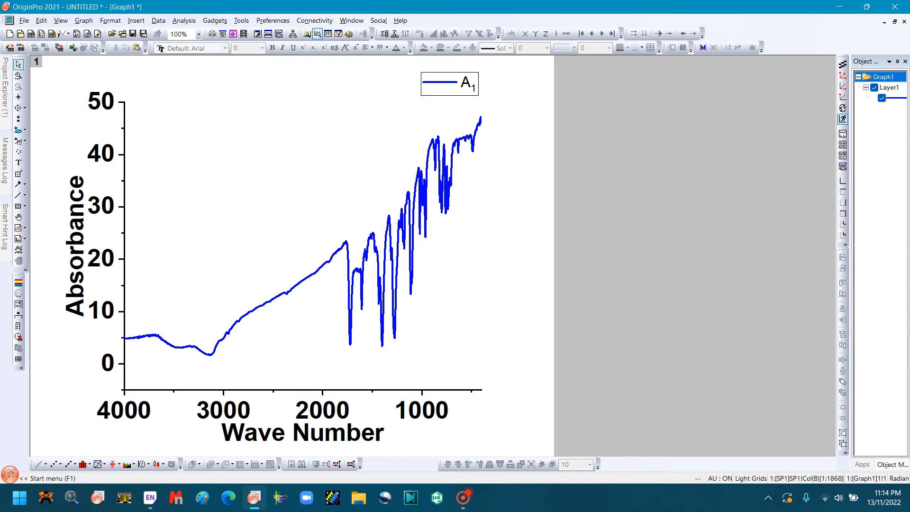
Step: Format the whole legend label "A1" with font size 22 and bold
drag(449, 84, 476, 89)
double_click(460, 84)
click(262, 48)
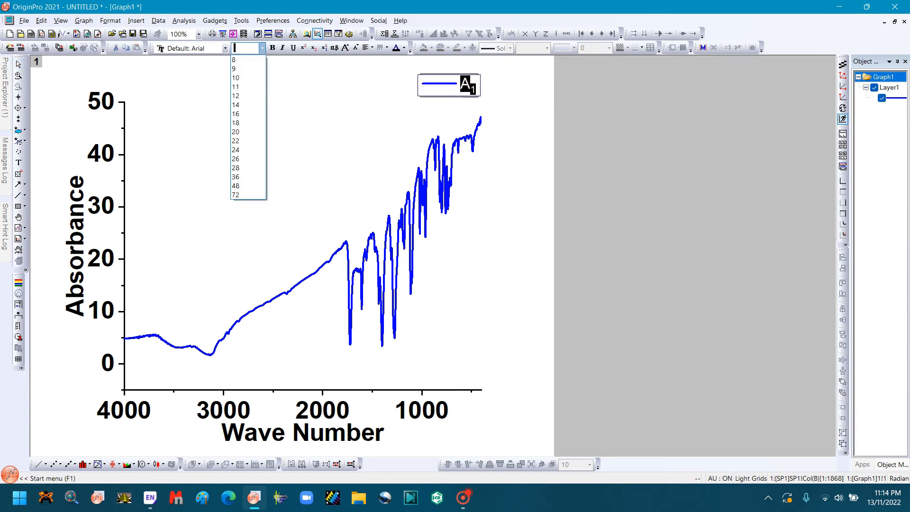
click(247, 141)
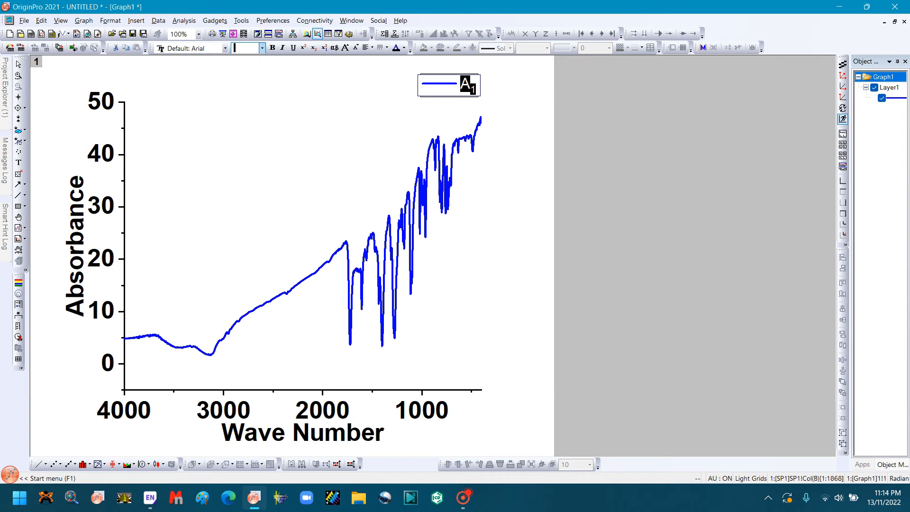
click(273, 48)
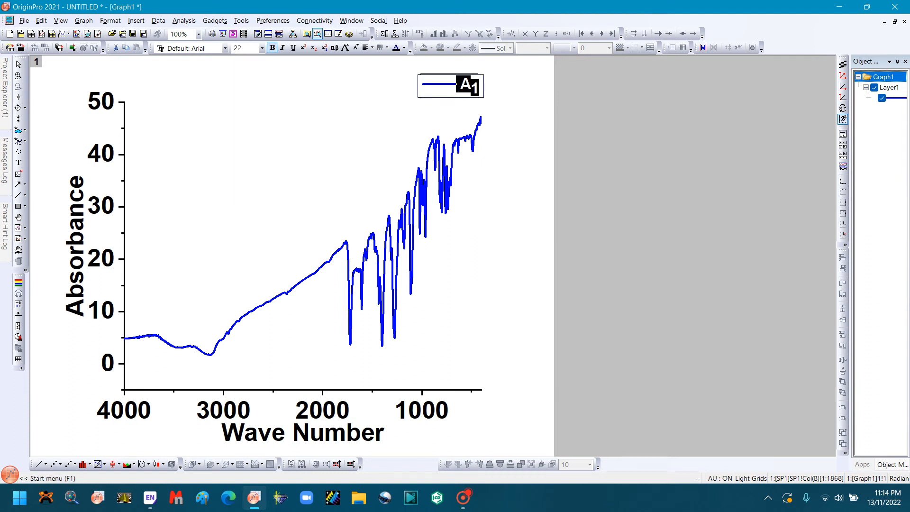
click(294, 138)
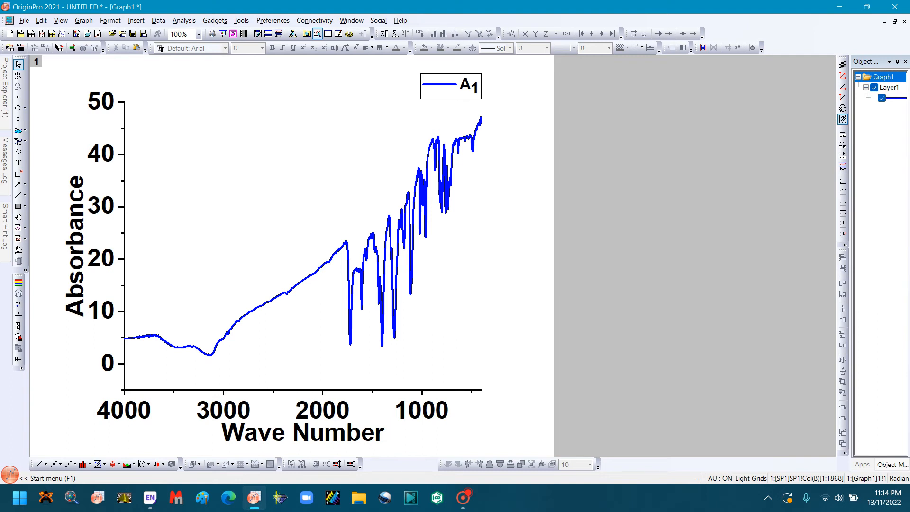
Step: Remove the box around the legend by setting its frame to None
click(469, 86)
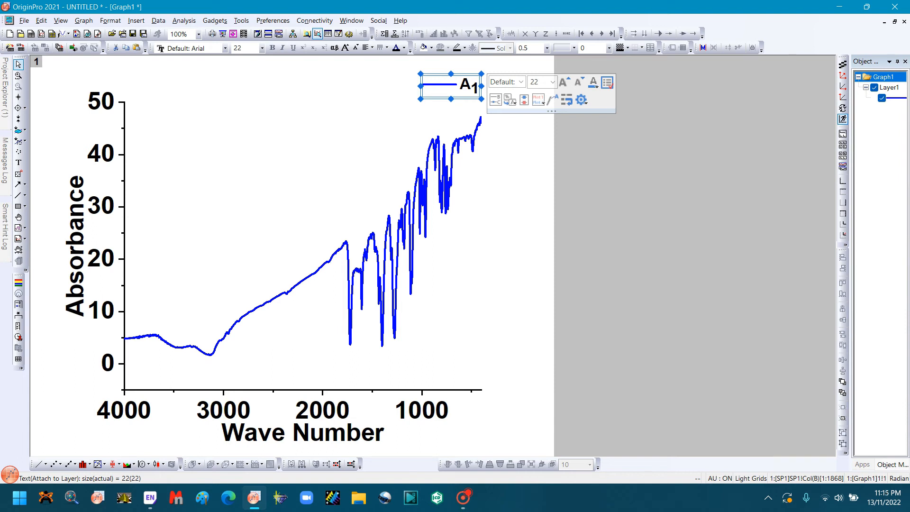
key(Escape)
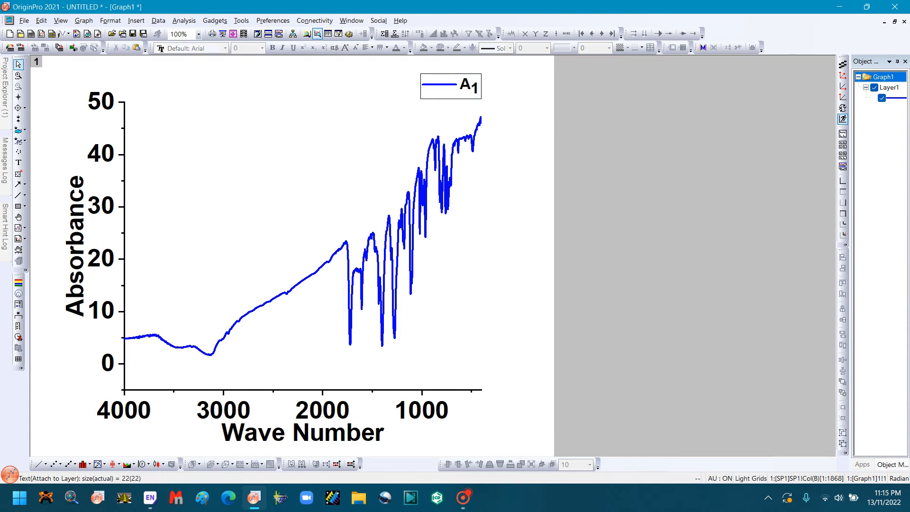
click(474, 87)
key(Delete)
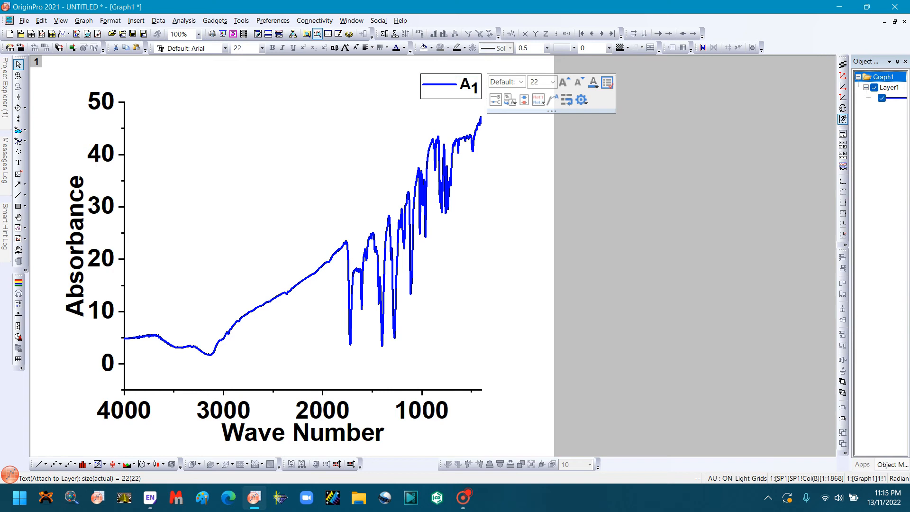
click(451, 86)
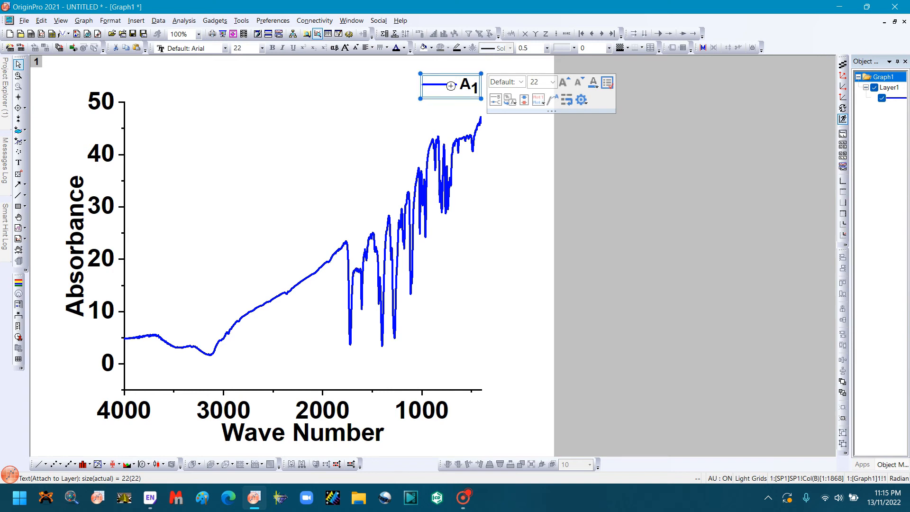
right_click(451, 86)
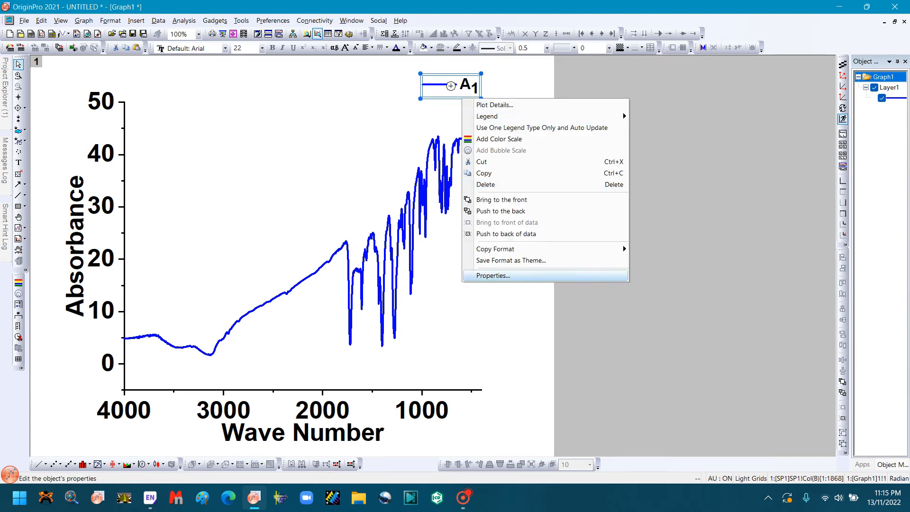
click(493, 276)
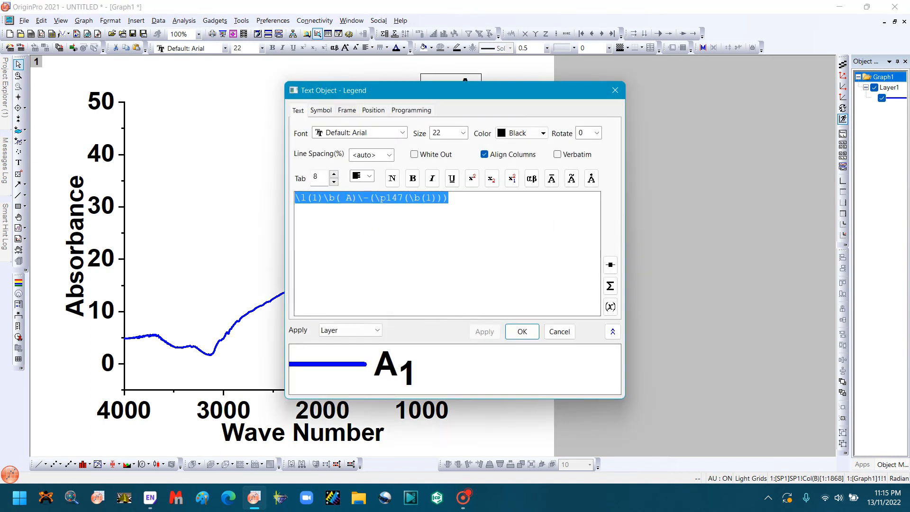
click(347, 110)
click(359, 129)
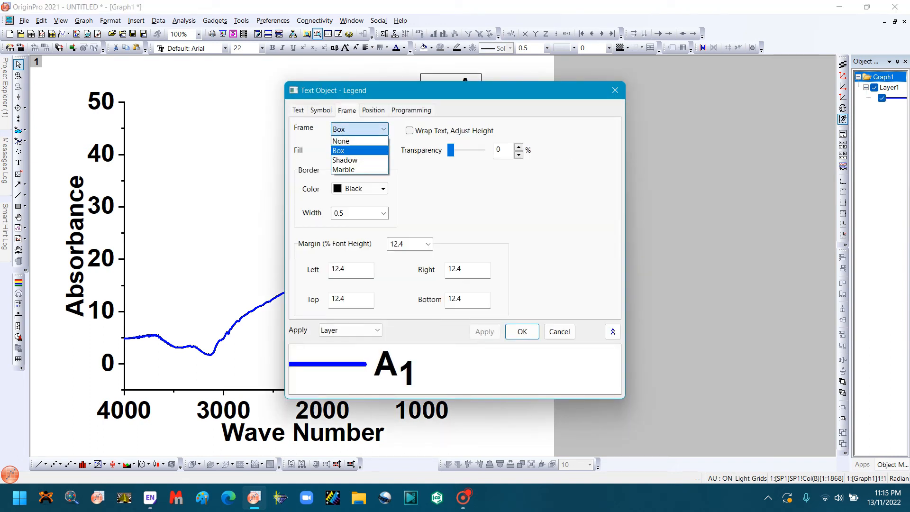
click(341, 141)
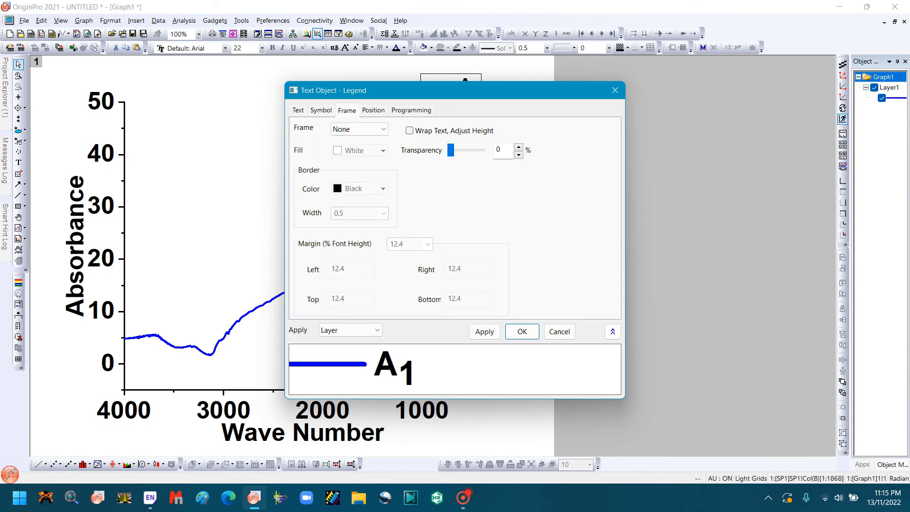
key(Return)
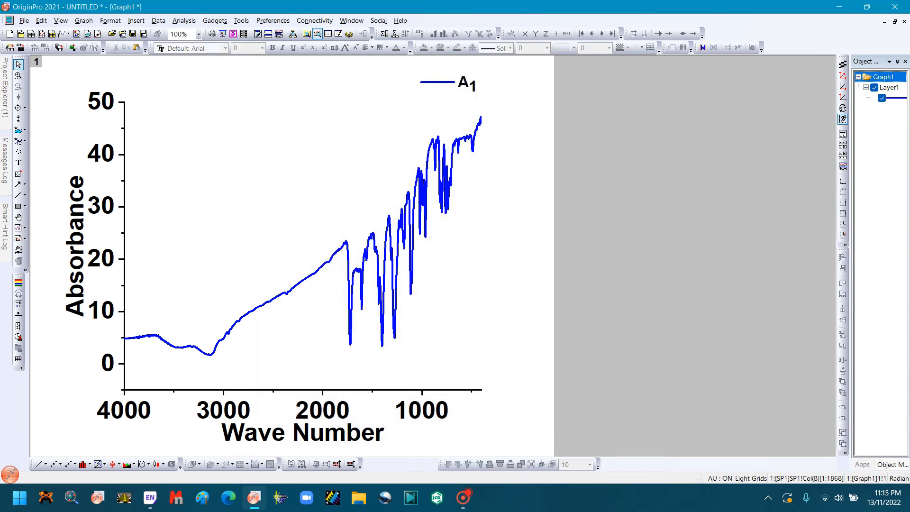
click(438, 83)
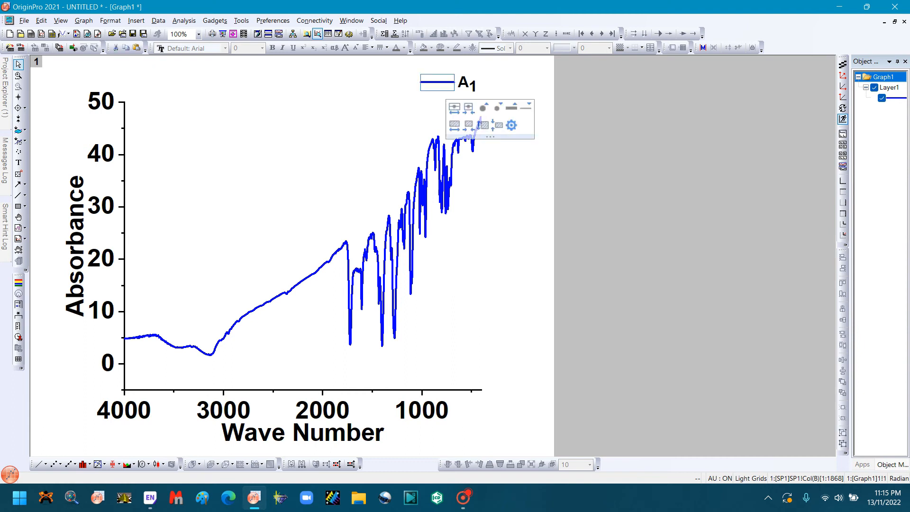
Step: Move the legend "A1" slightly away from the Y axis and lower, keeping it above the curve's end
click(474, 86)
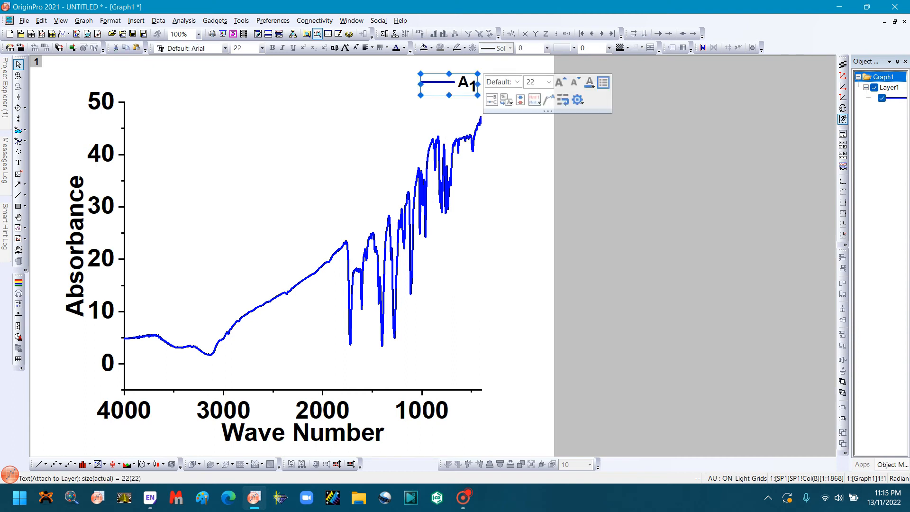
drag(474, 86, 479, 93)
click(515, 116)
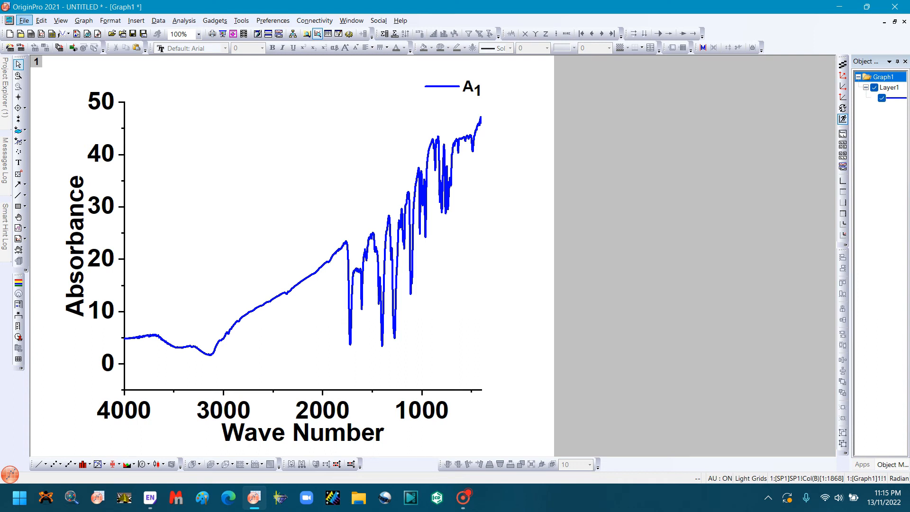
Step: Open the graph export settings and set the image type to Tag Image File (*.tif,*.tiff)
click(24, 21)
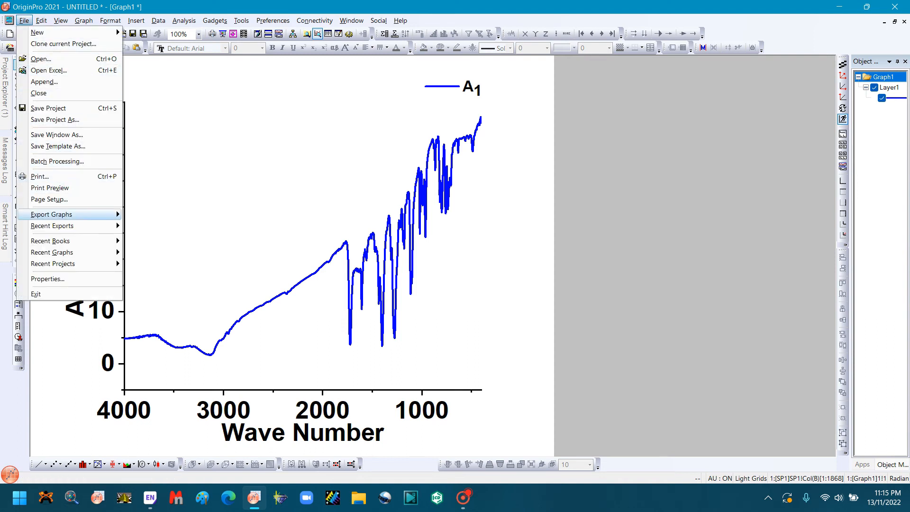
mouse_move(71, 215)
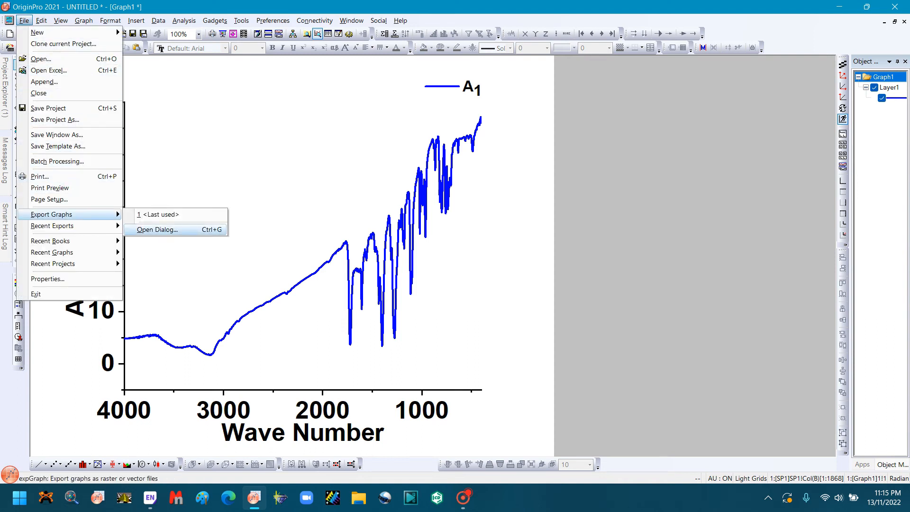
click(158, 230)
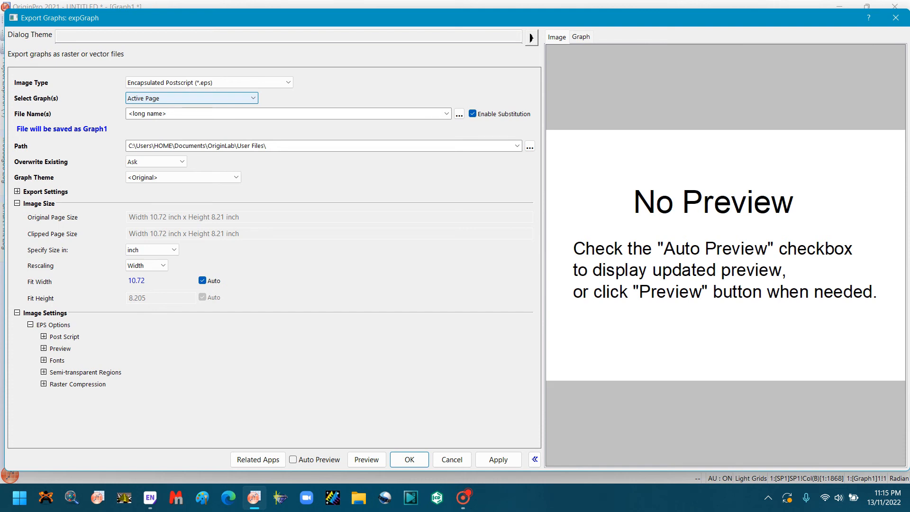
click(209, 83)
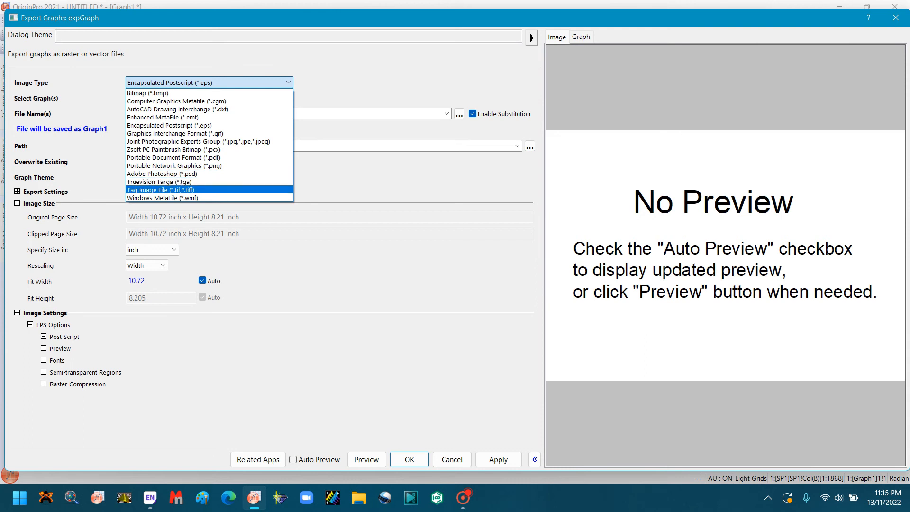
click(160, 189)
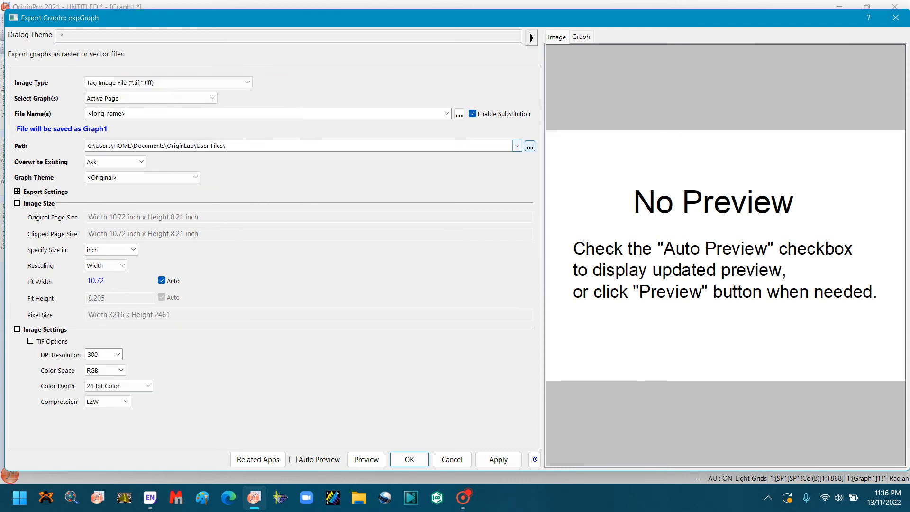
Step: Set the export path to folder "1" on the Desktop and export the graph
click(530, 146)
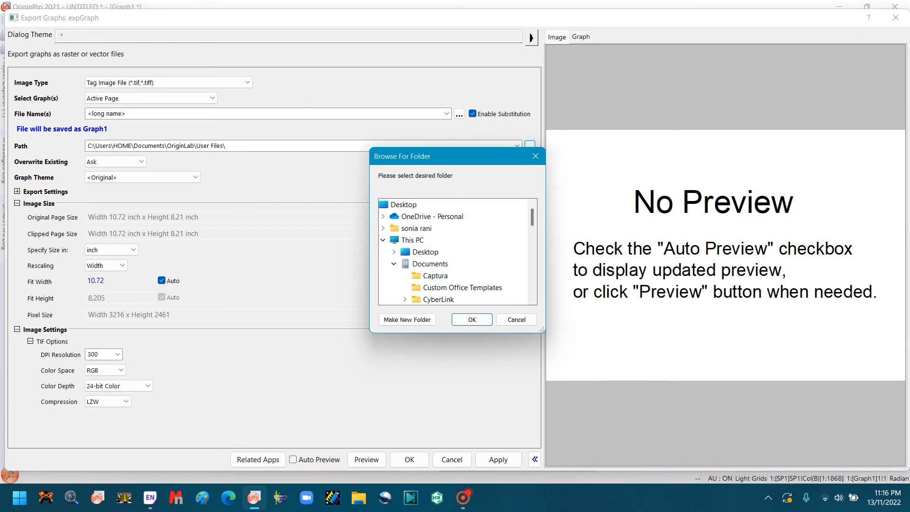
double_click(425, 252)
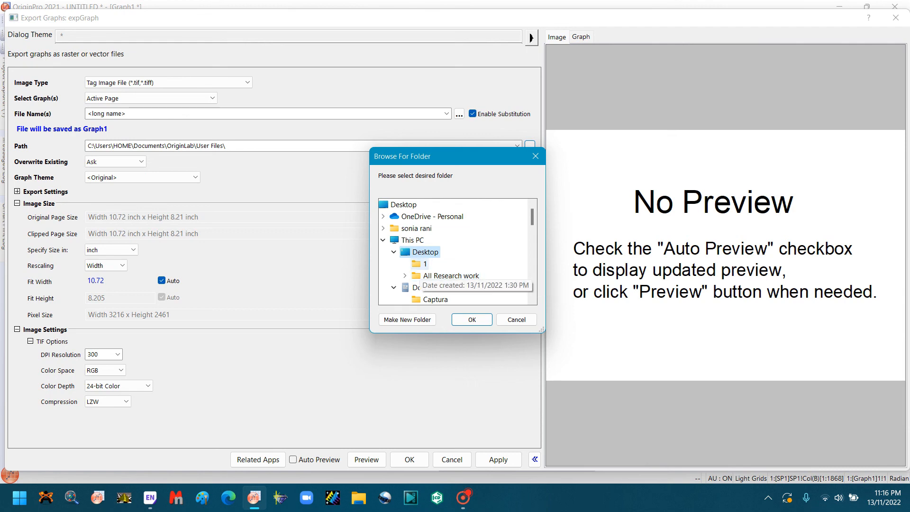
click(423, 264)
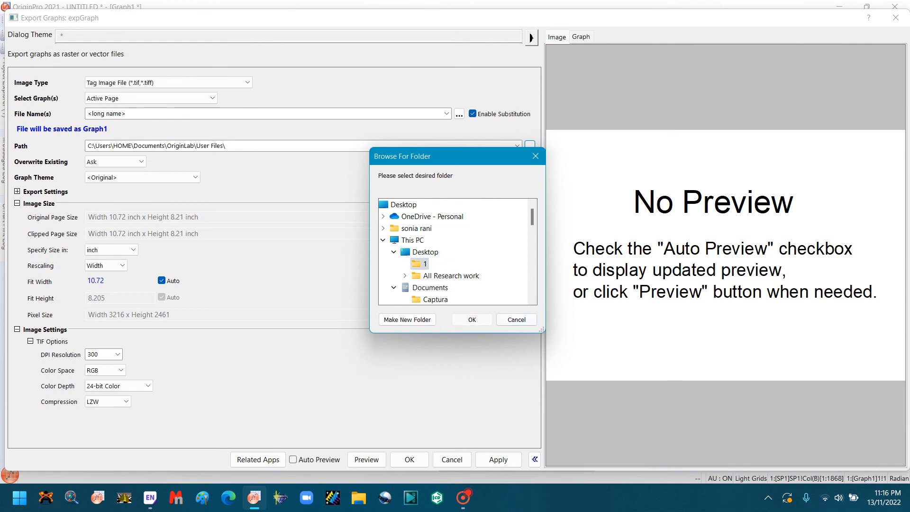
click(473, 320)
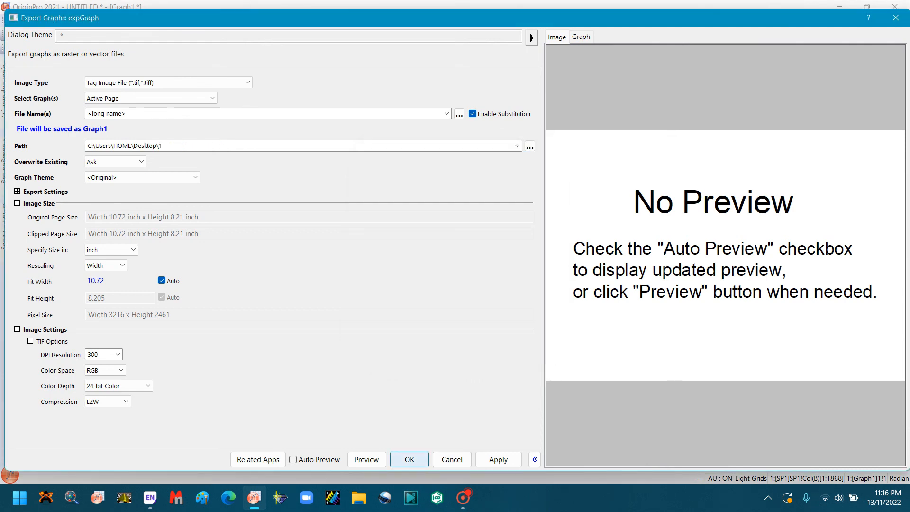
click(409, 459)
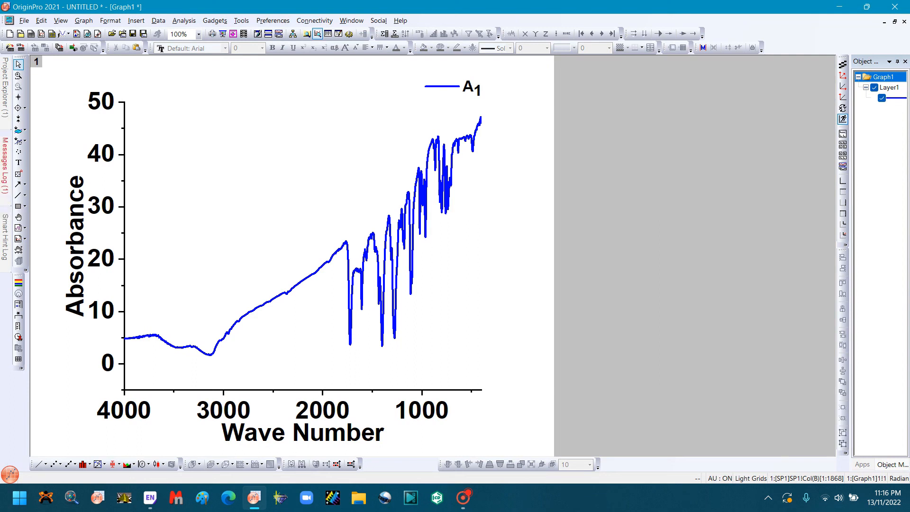
Step: Save the project as "A1" in the Desktop folder "1", using the Project older format (*.opj)
mouse_move(356, 275)
click(133, 33)
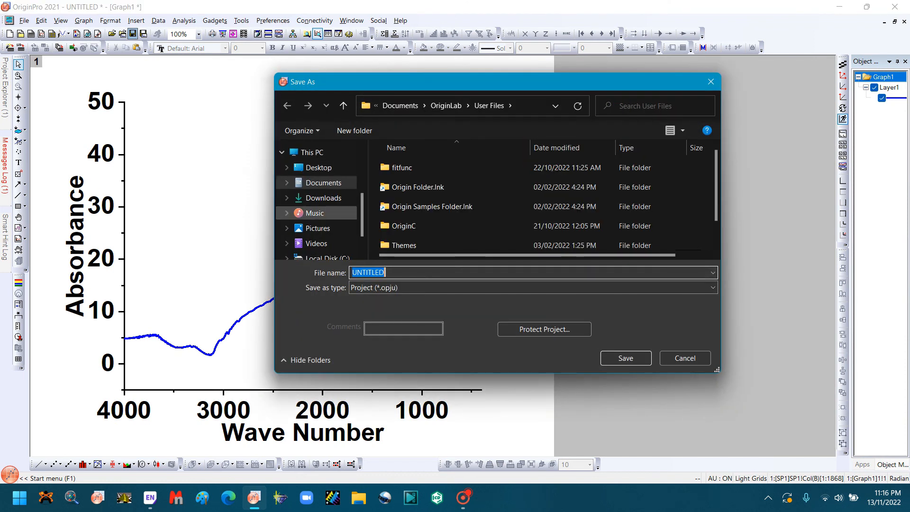
click(319, 168)
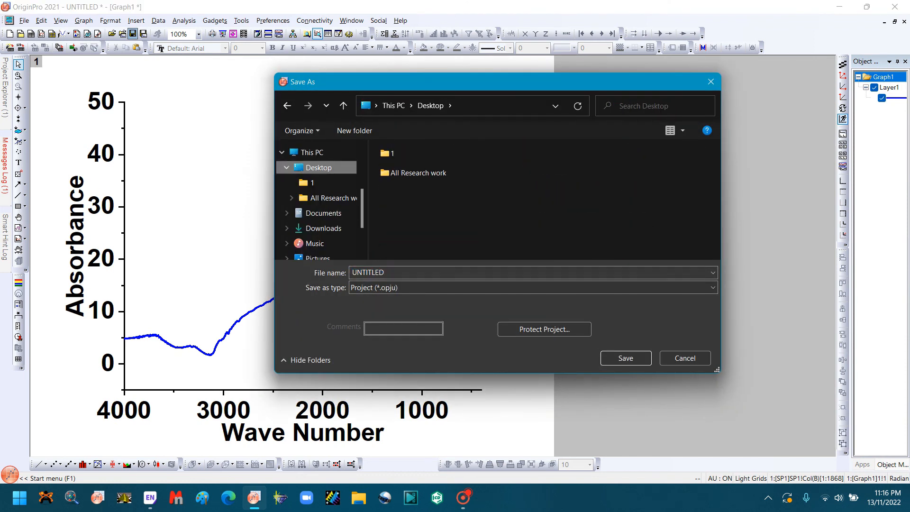
double_click(413, 153)
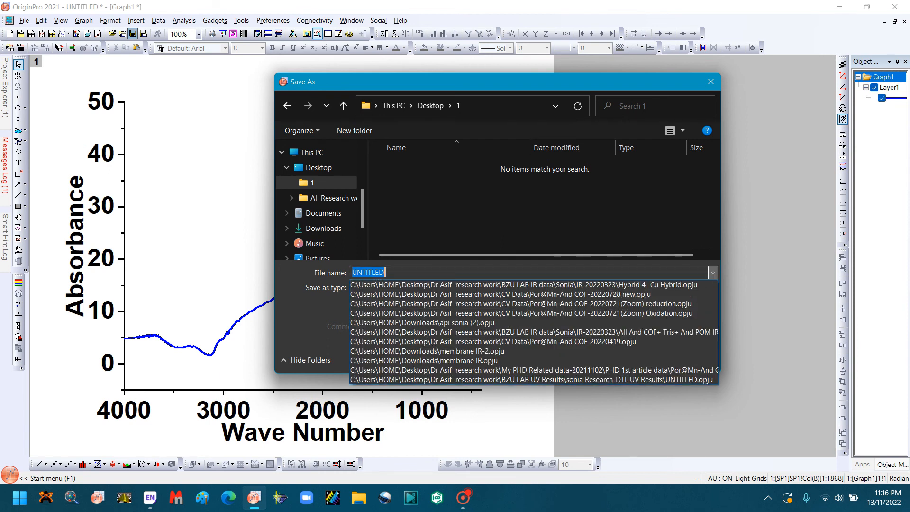
click(713, 273)
text(A1)
key(Escape)
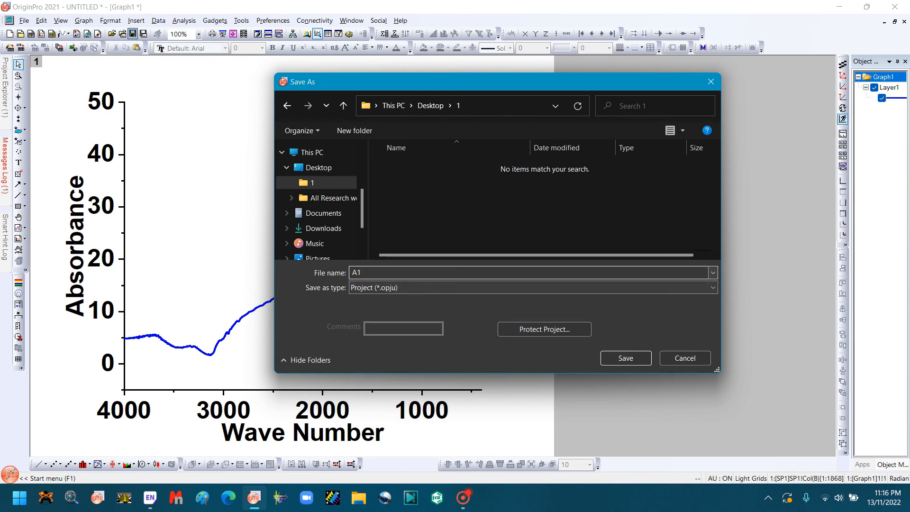
click(534, 287)
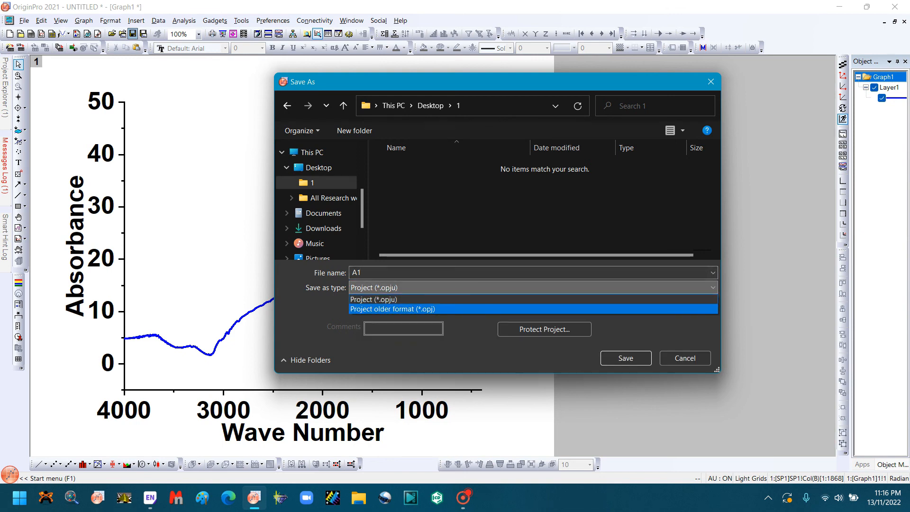
key(Return)
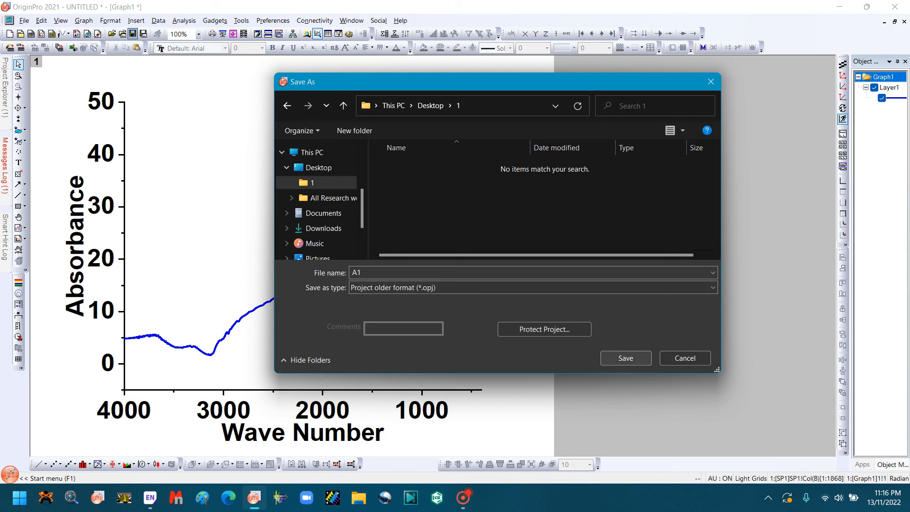
click(626, 358)
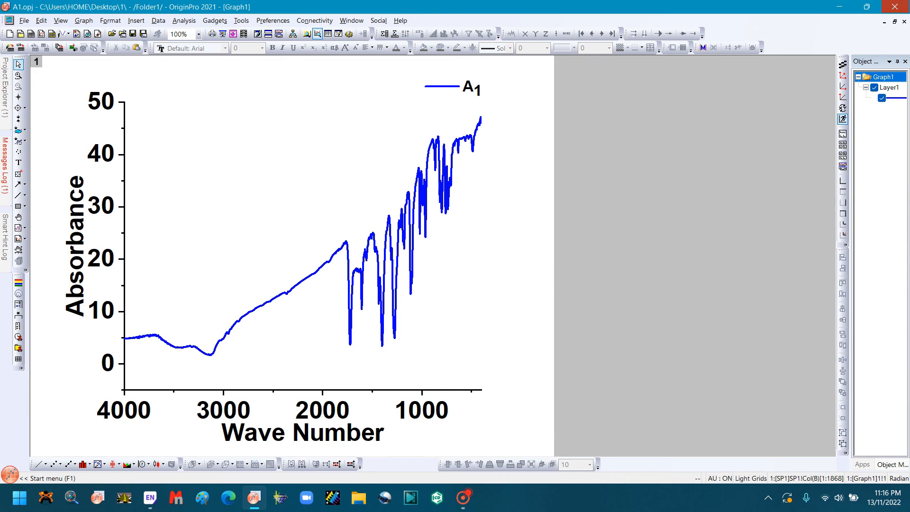
Step: Close OriginPro, then view the exported Graph1 TIF image from the Desktop folder "1" and close it
click(895, 7)
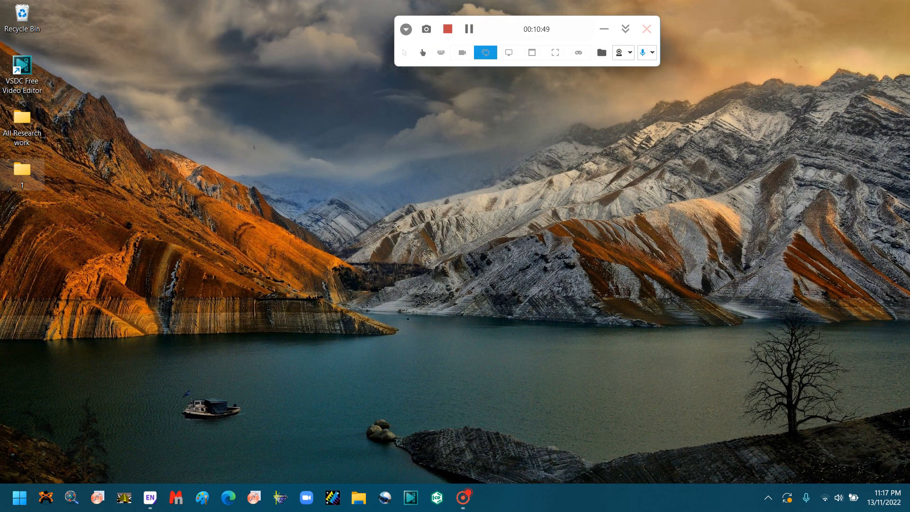
double_click(22, 171)
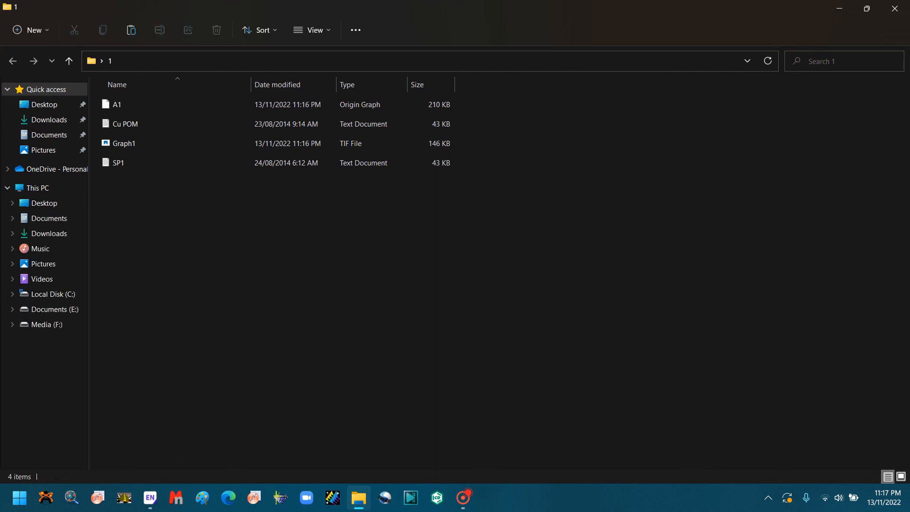
double_click(124, 143)
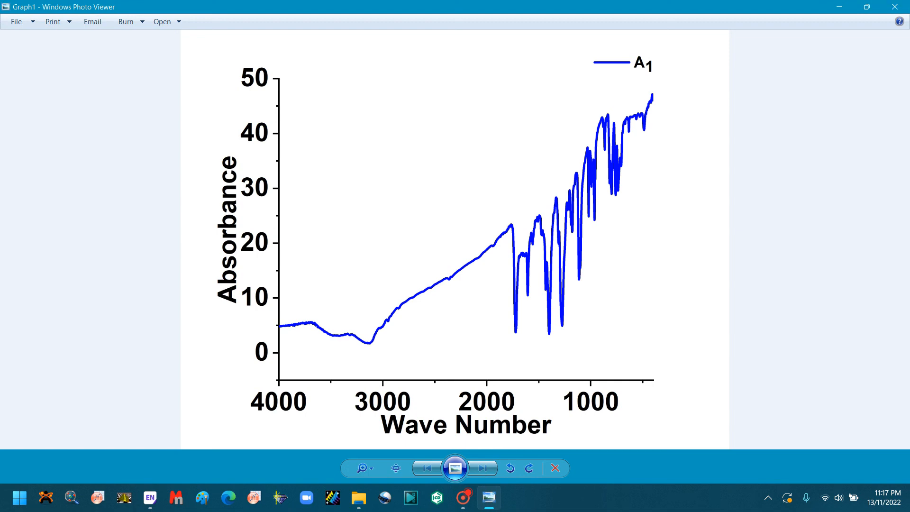
click(895, 7)
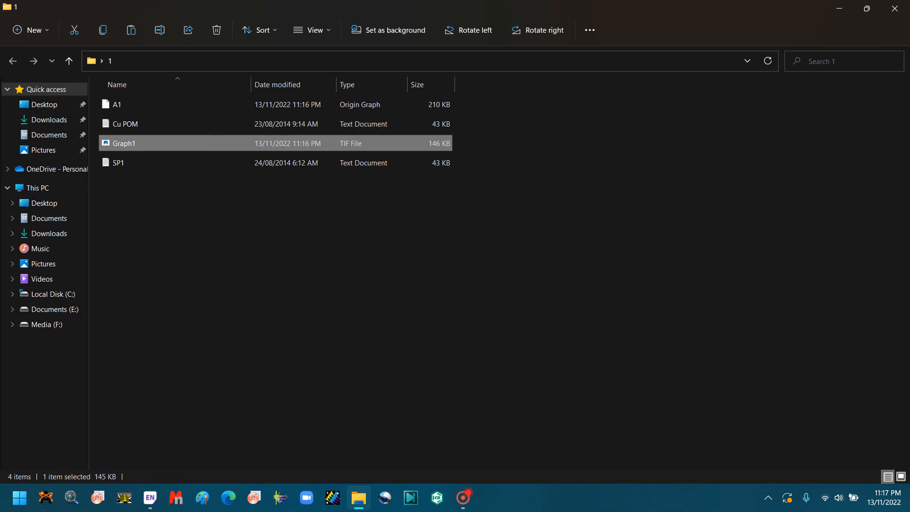